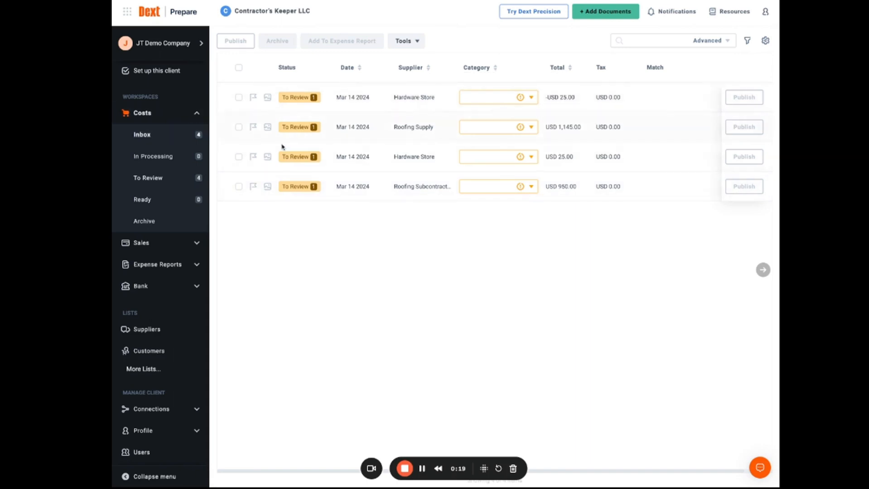
Open the Roofing Subcontractor invoice from the costs inbox and review the available supplier choices.
mouse_move(335, 154)
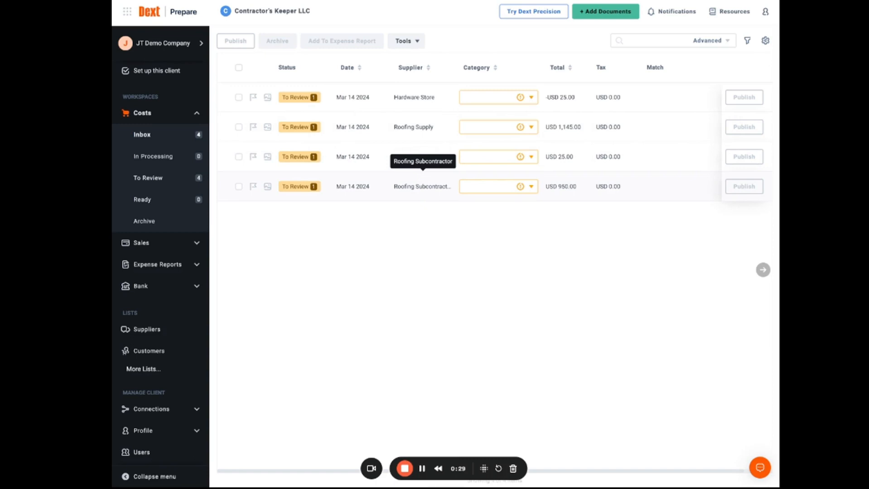
click(433, 194)
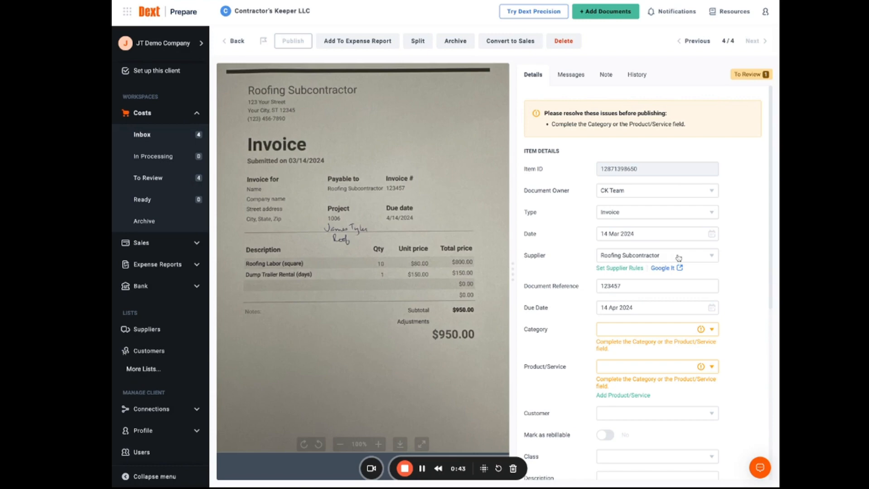
click(713, 257)
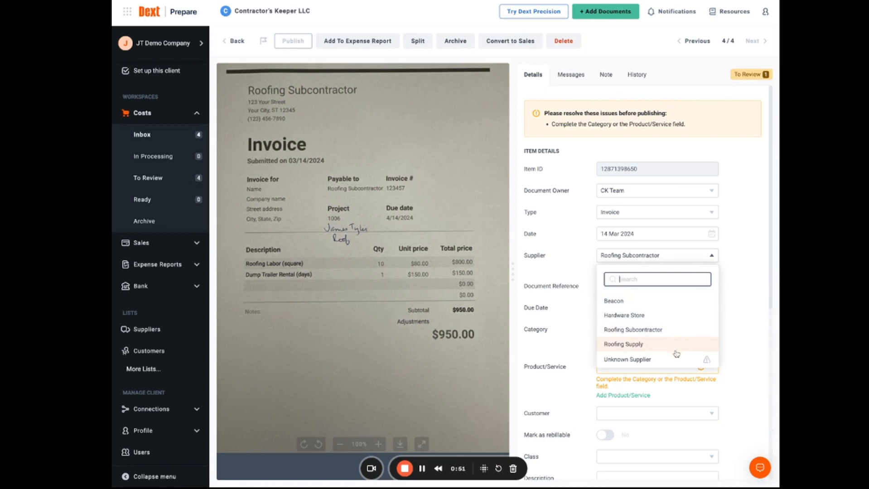
mouse_move(706, 362)
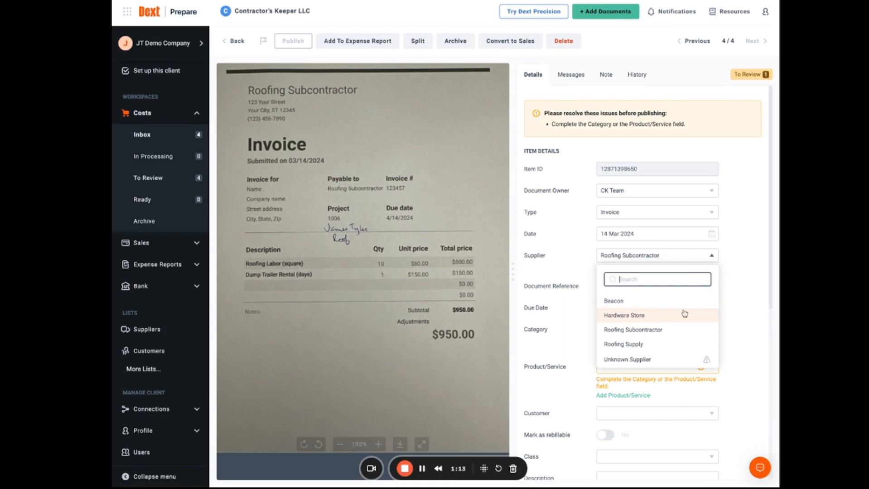
click(728, 282)
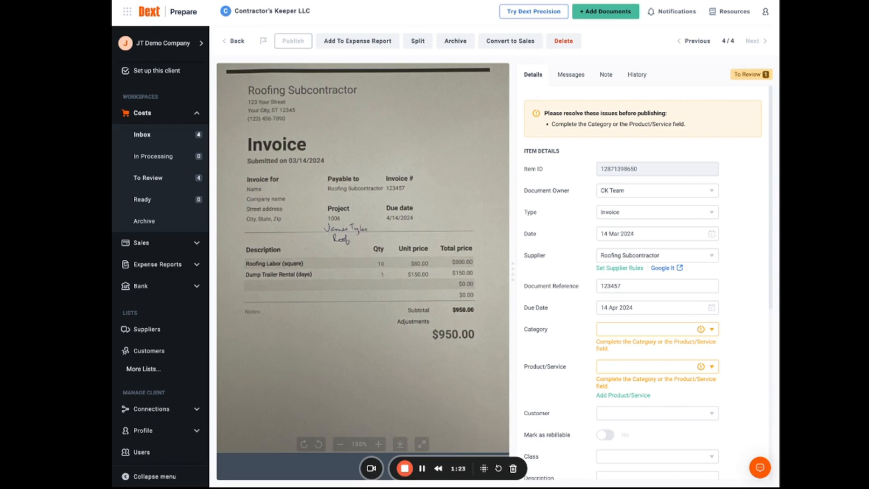
click(684, 256)
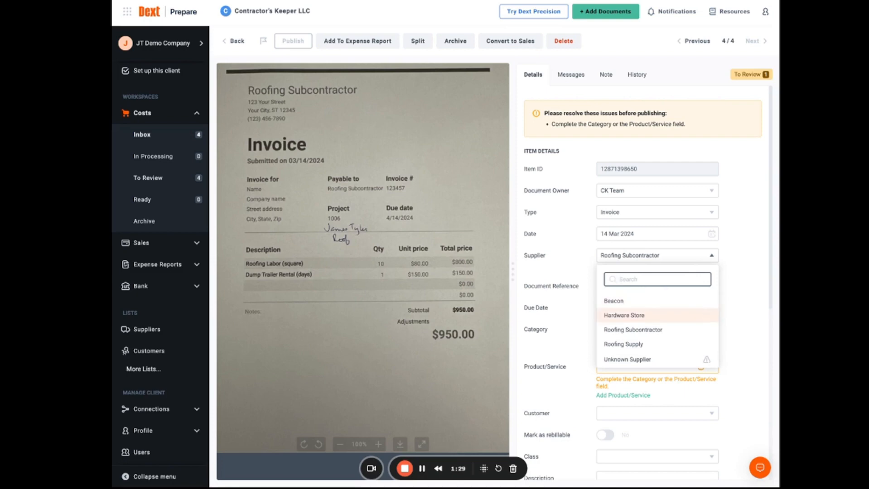
click(732, 304)
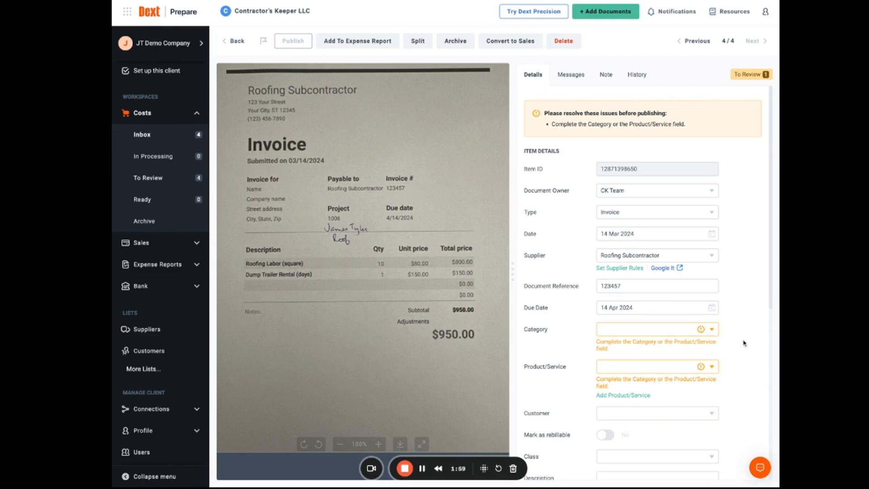
Review the document type and Product/Service options offered for the Roofing Subcontractor invoice.
scroll(743, 343, down, 3)
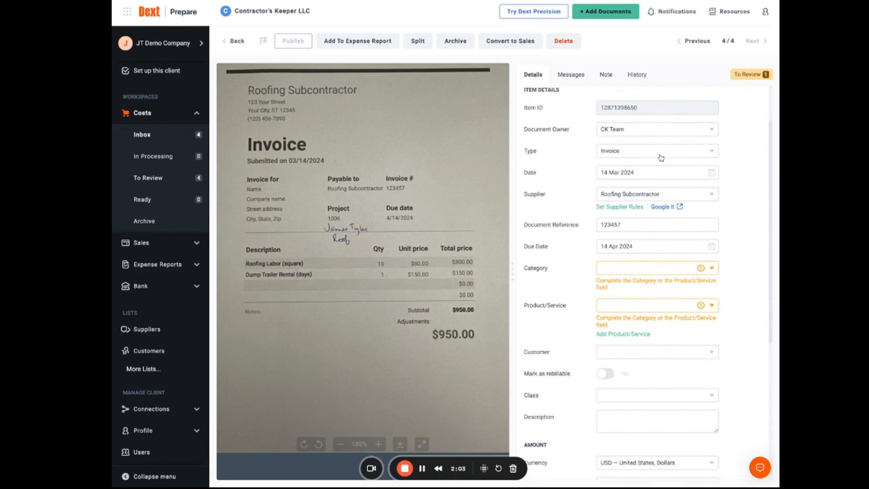
click(711, 154)
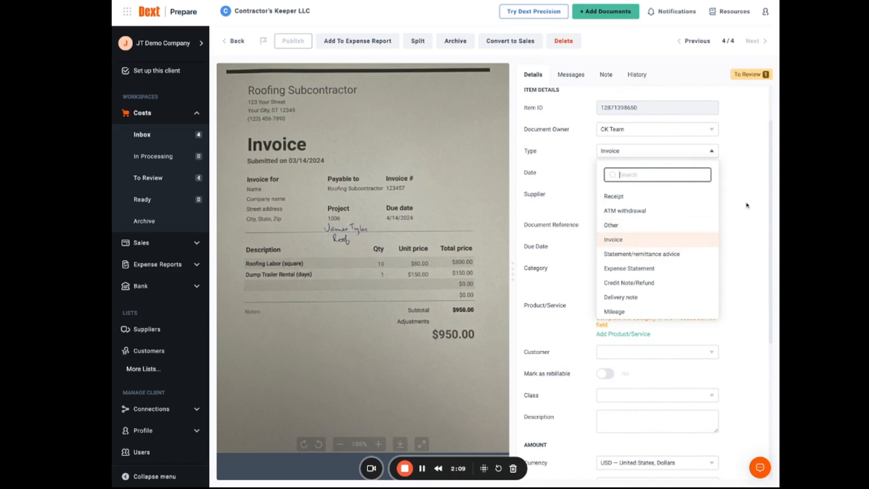
click(713, 153)
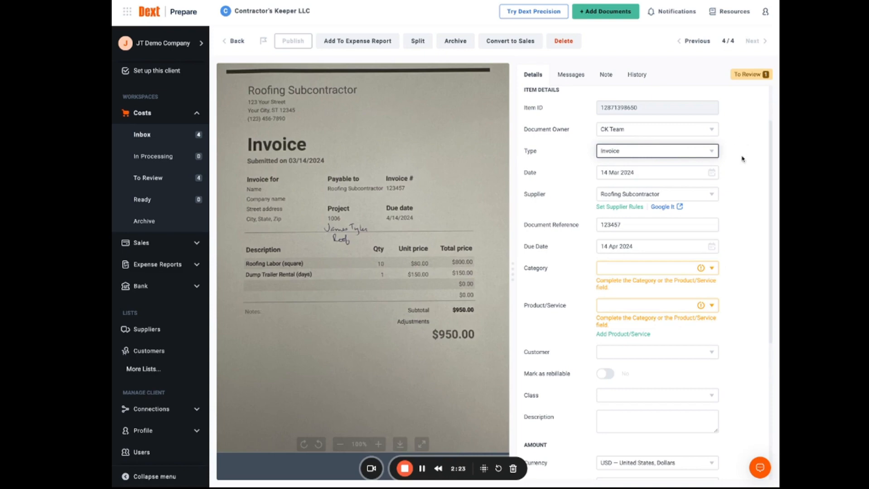
scroll(736, 270, down, 2)
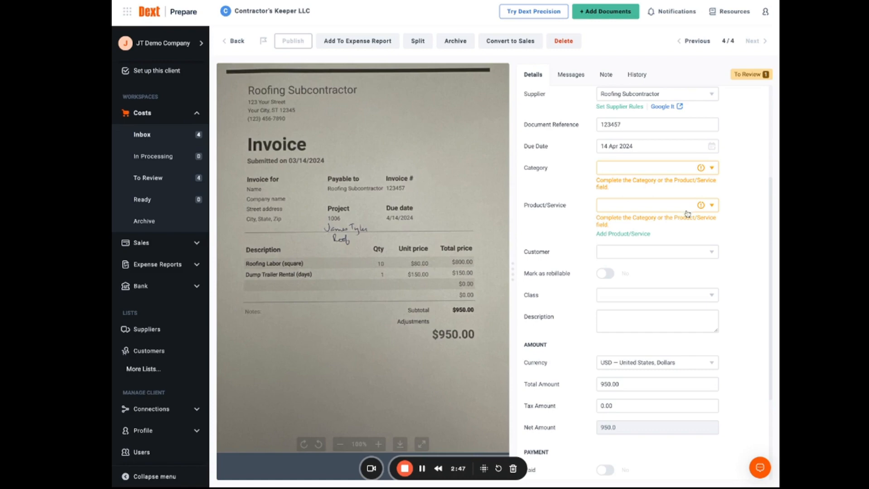
click(711, 207)
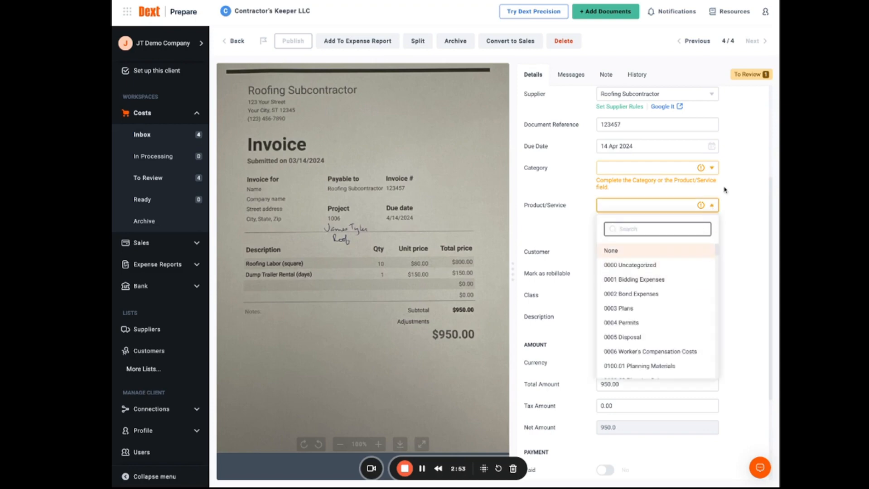
click(728, 198)
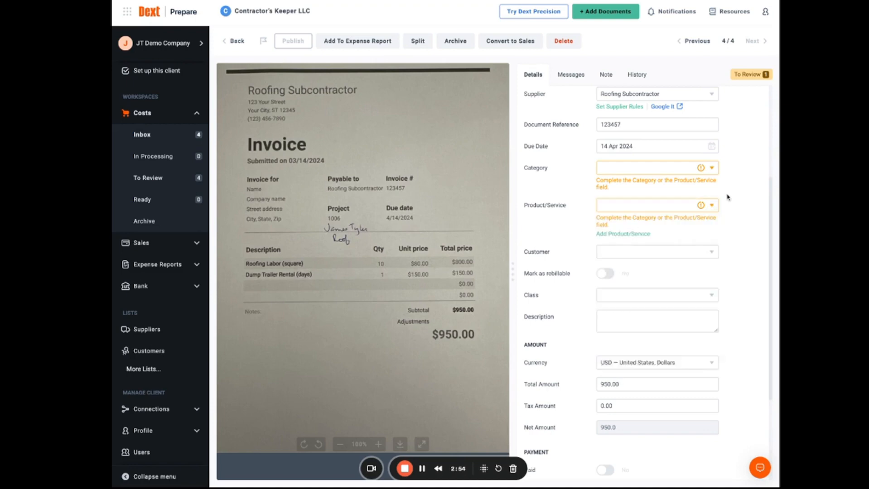
Search the invoice's Category options for "subcon", and close the list without choosing a category.
click(714, 171)
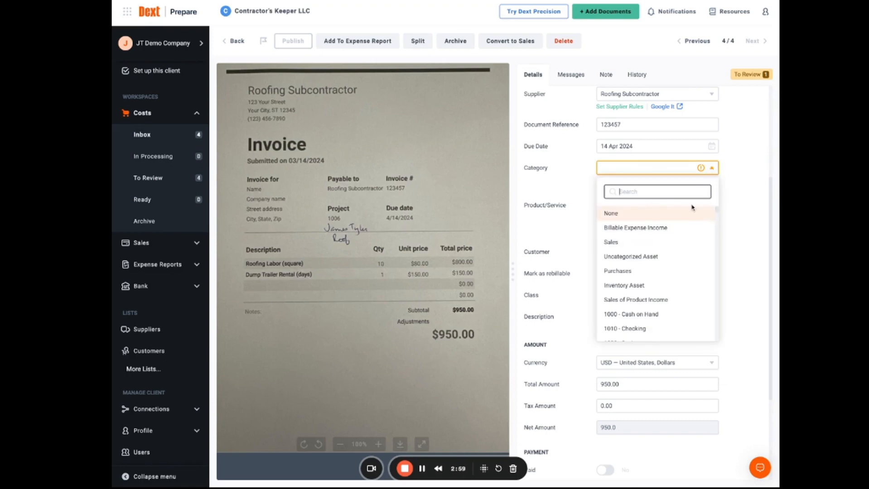
text(subcon)
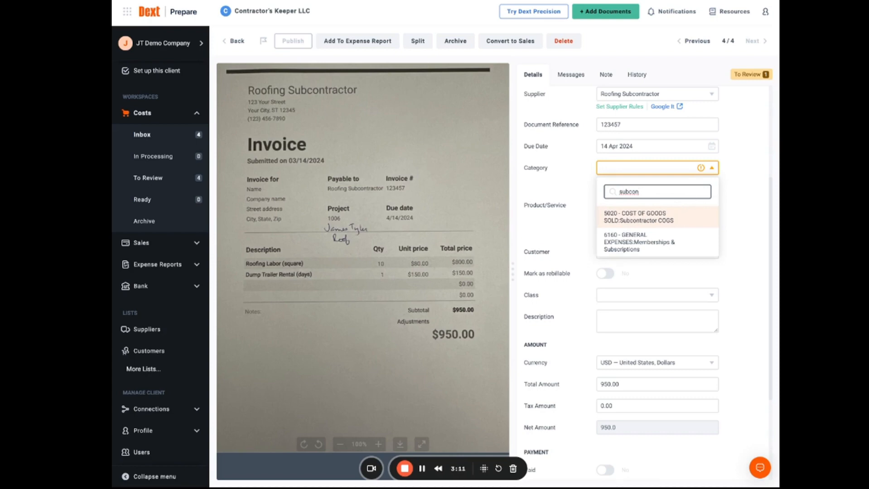
key(BackSpace)
key(BackSpace)
key(BackSpace)
key(BackSpace)
key(BackSpace)
key(BackSpace)
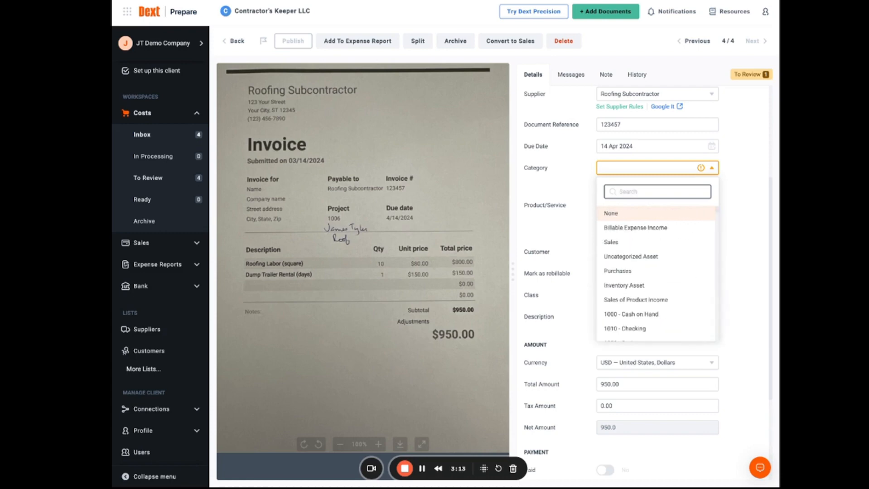
click(741, 213)
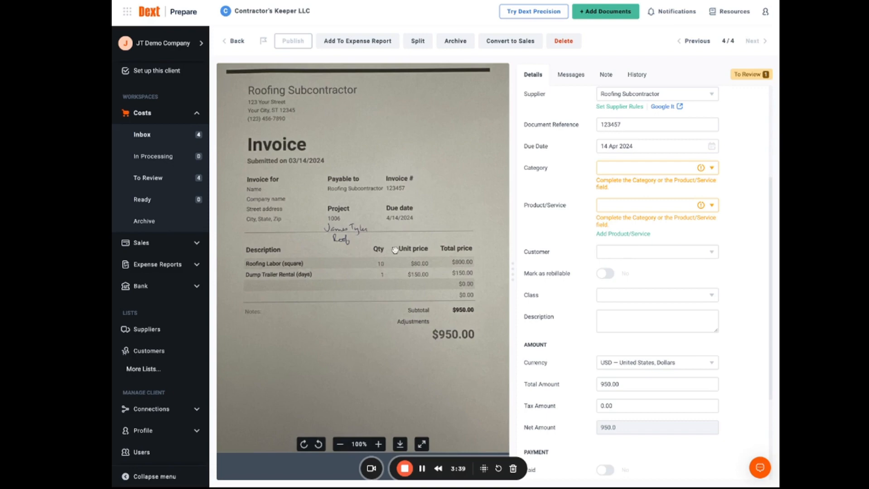
Assign the invoice to the customer's roof project named in the handwritten note and set the class to Residential Jobs.
click(711, 254)
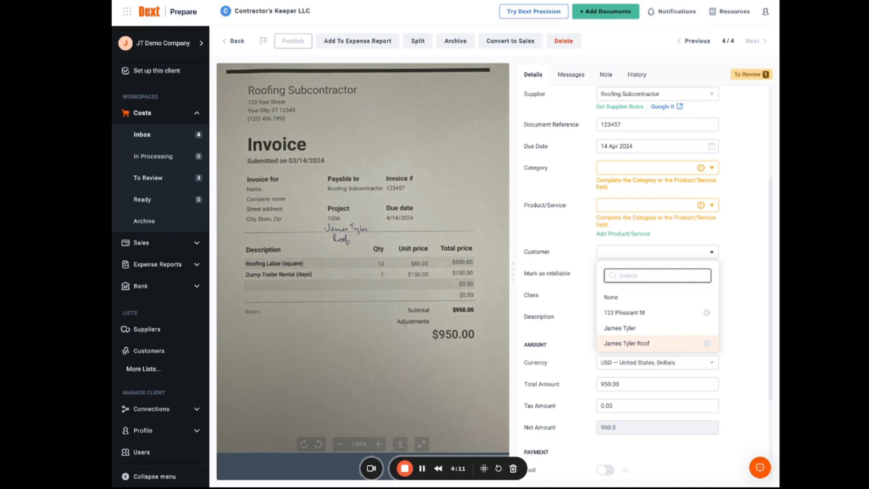
click(740, 247)
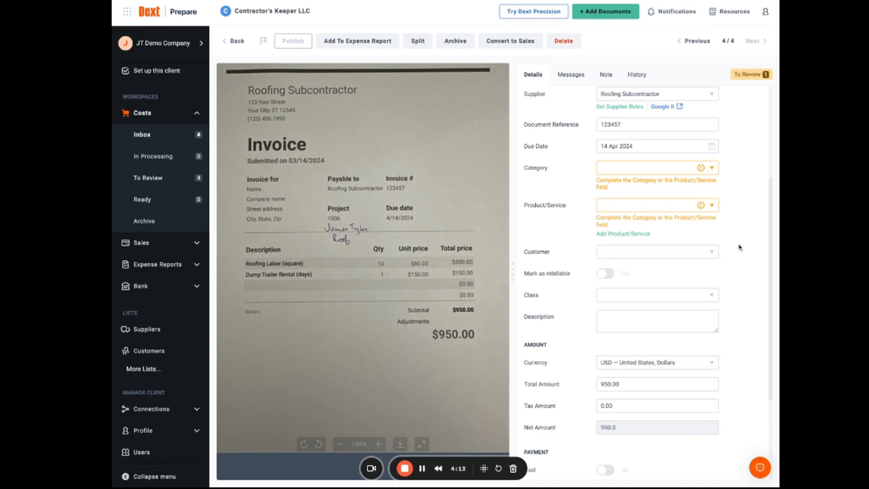
click(712, 253)
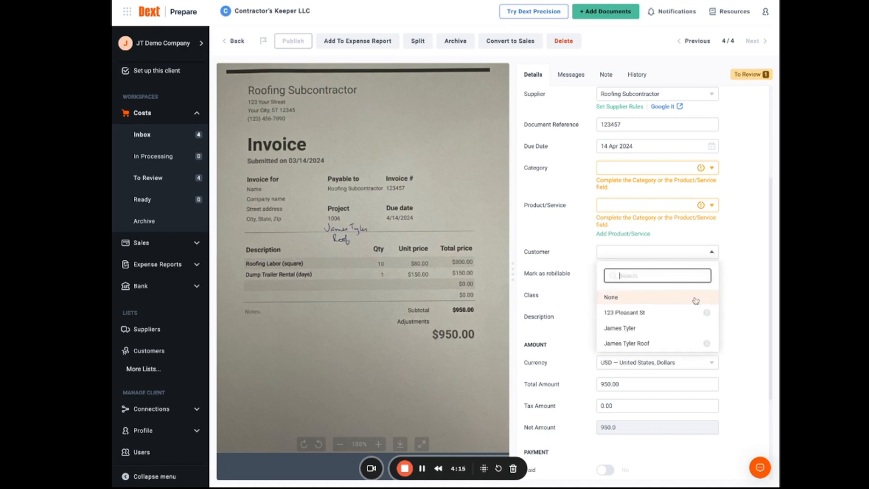
click(675, 346)
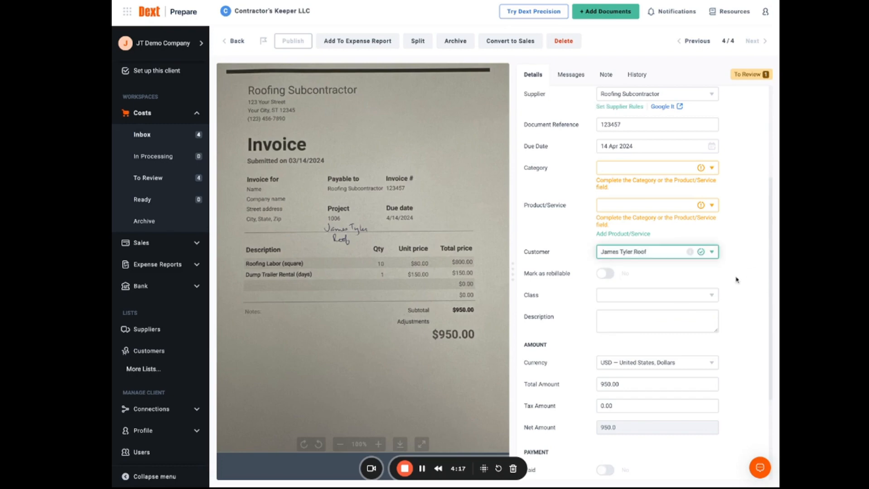
click(680, 296)
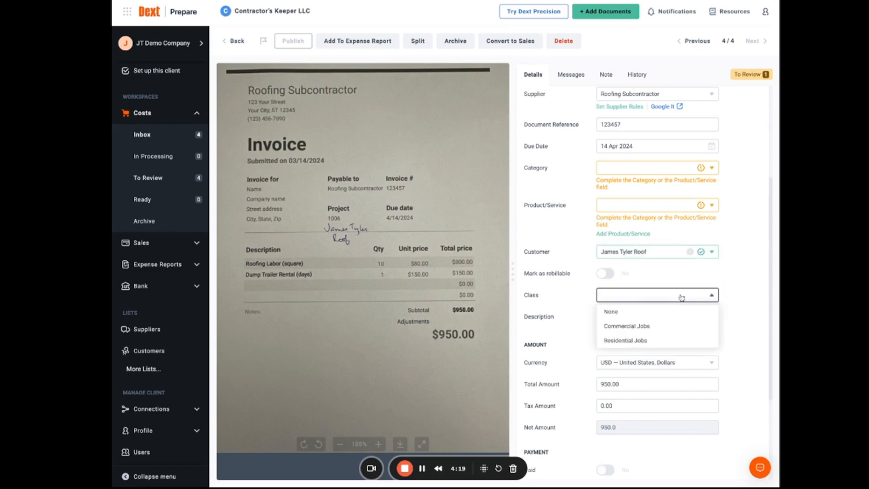
click(668, 341)
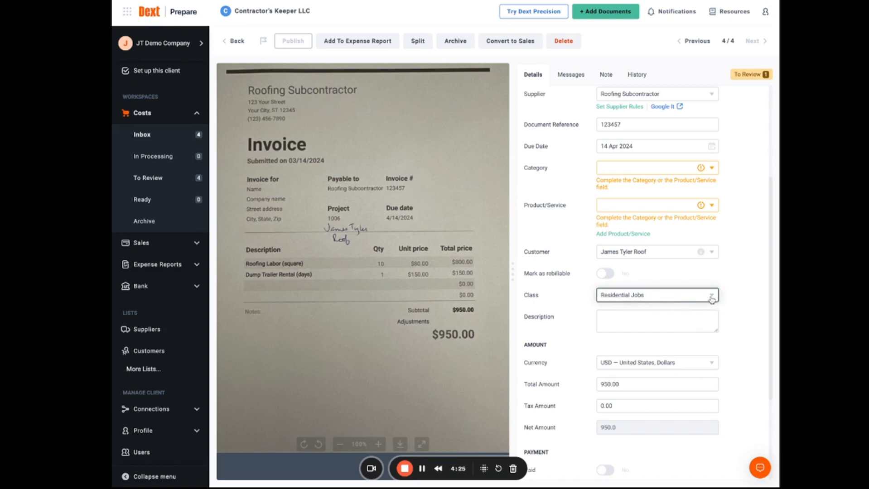
Review the invoice's description, amount and payment fields and the available Publish to options.
click(673, 321)
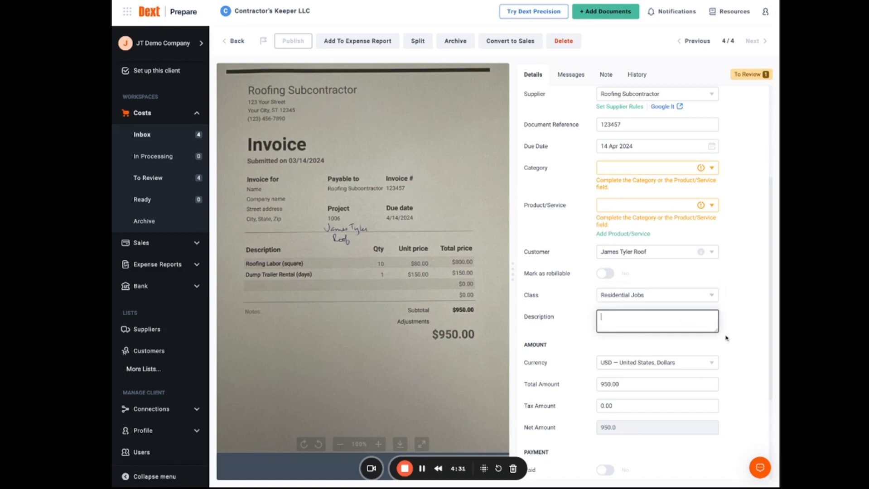
scroll(739, 311, down, 3)
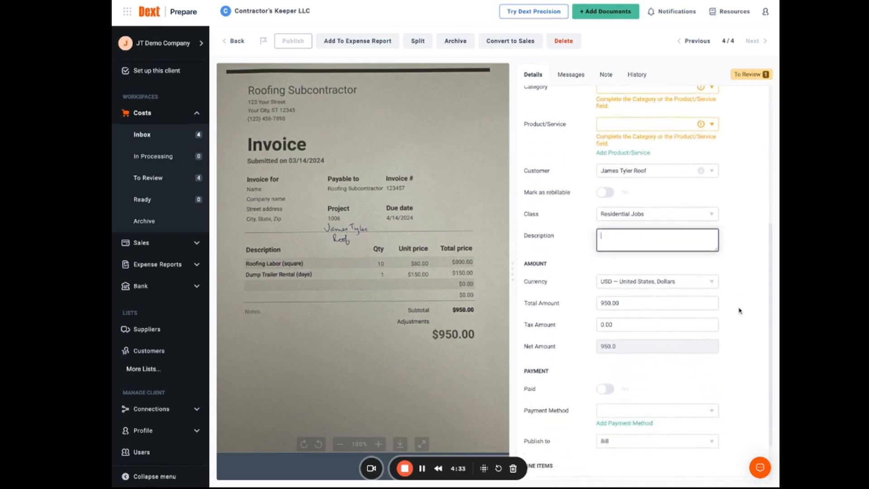
scroll(740, 311, down, 2)
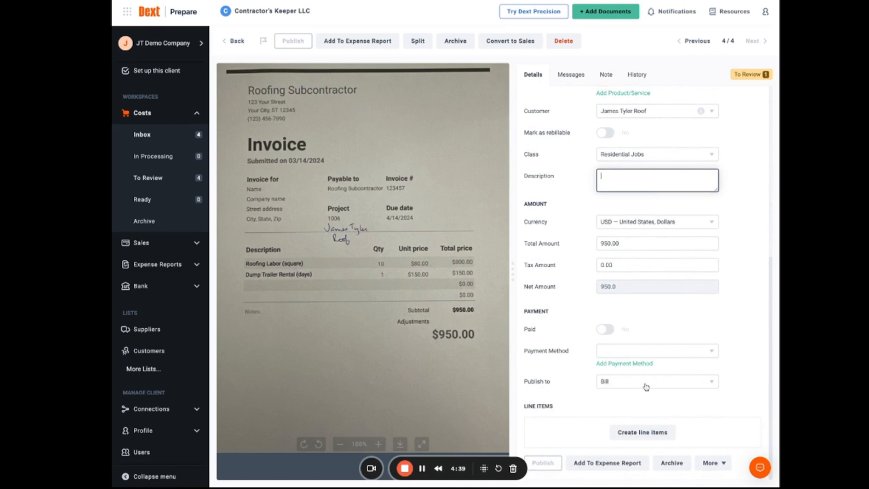
click(712, 387)
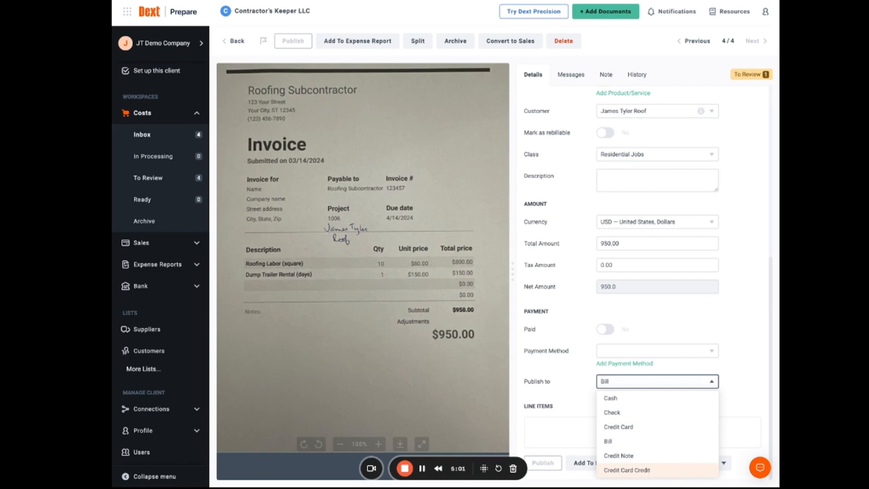
click(712, 384)
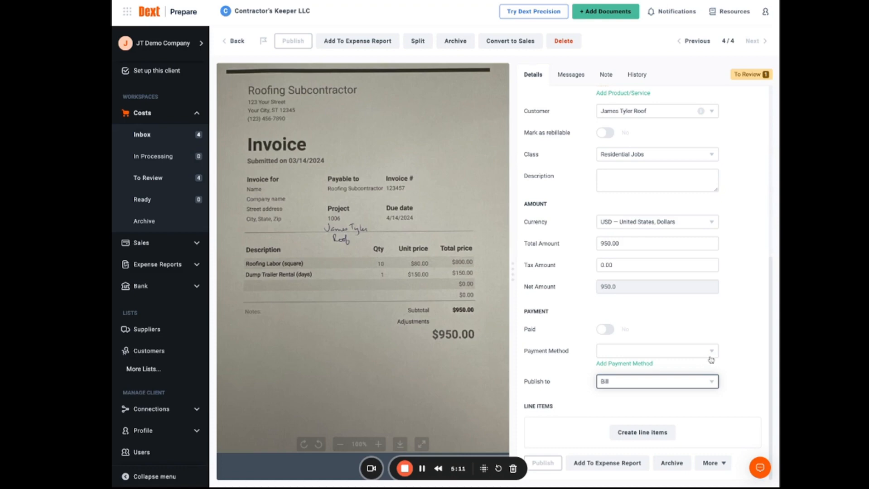
Create a line item on the invoice with product/service 0900.02 Roofing Subcontractor and the description "roofing labor".
click(634, 434)
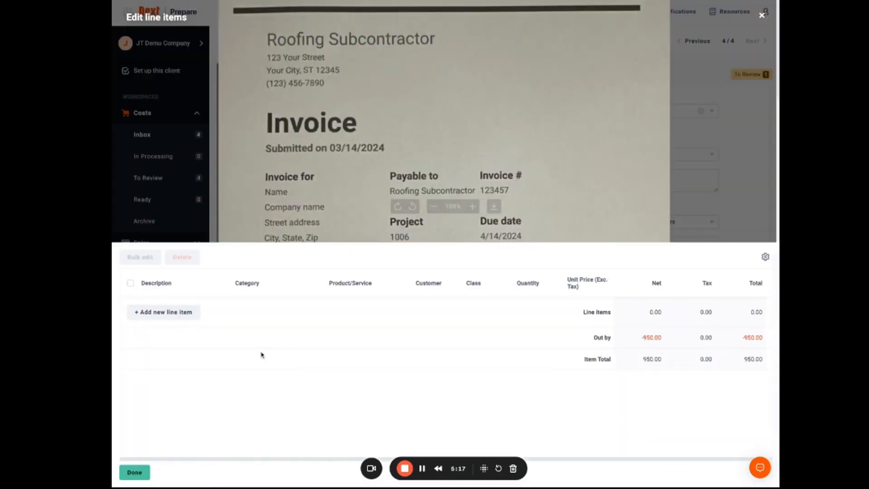
click(172, 315)
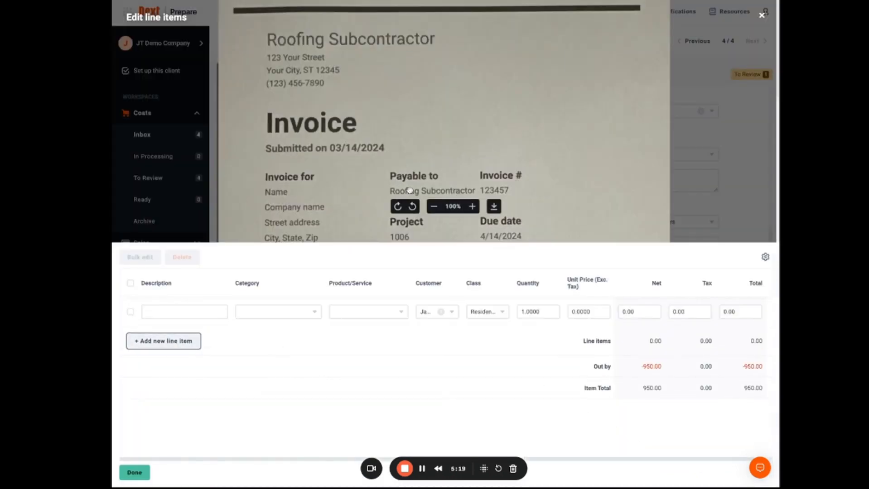
scroll(409, 191, down, 4)
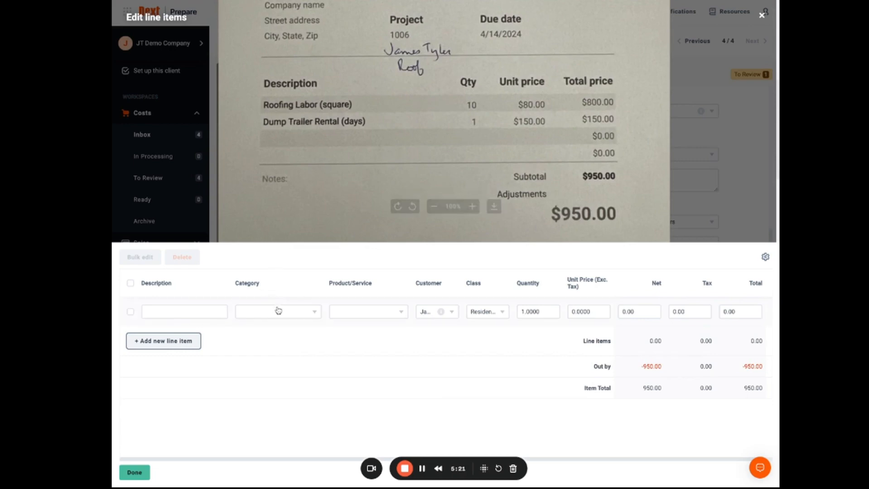
click(361, 316)
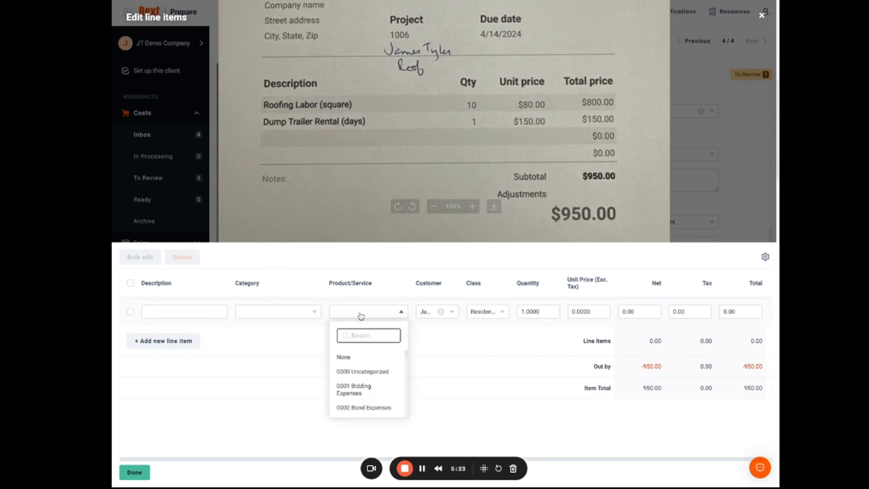
text(roofing s)
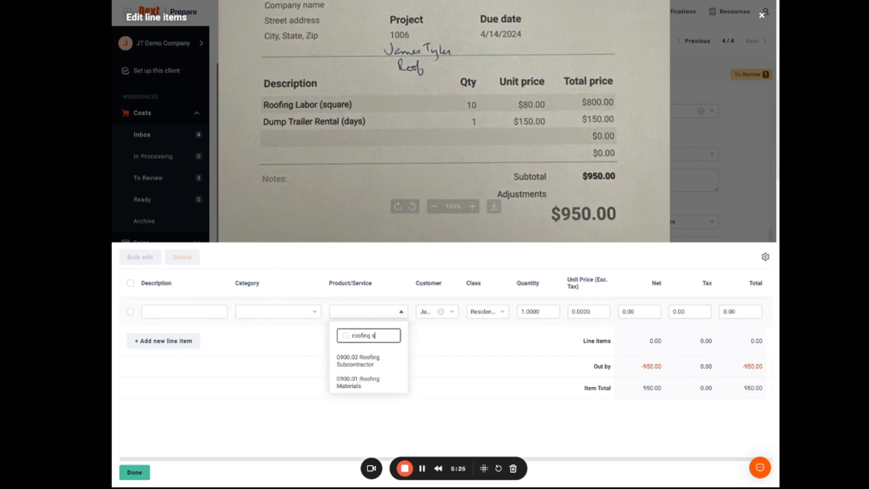
click(358, 361)
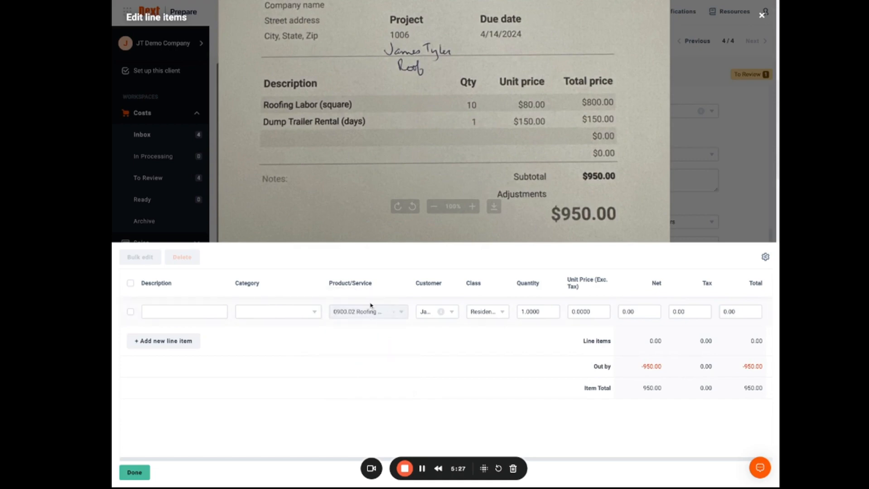
click(212, 308)
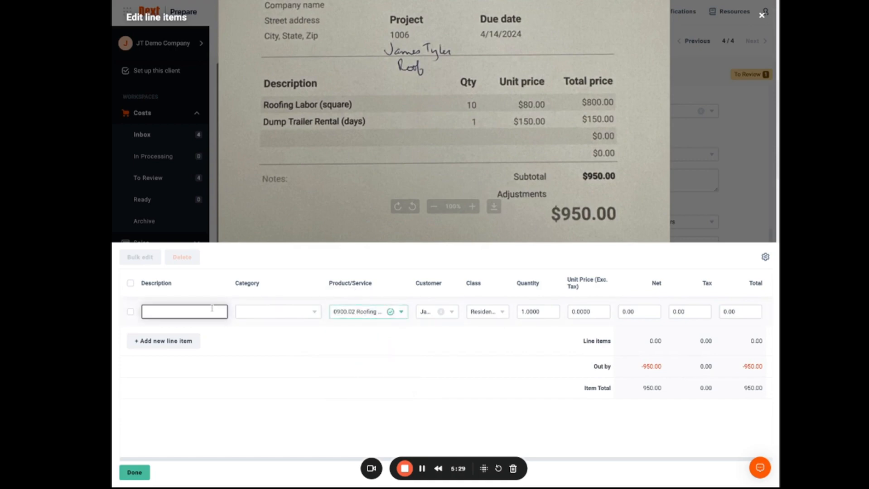
text(roofing labor)
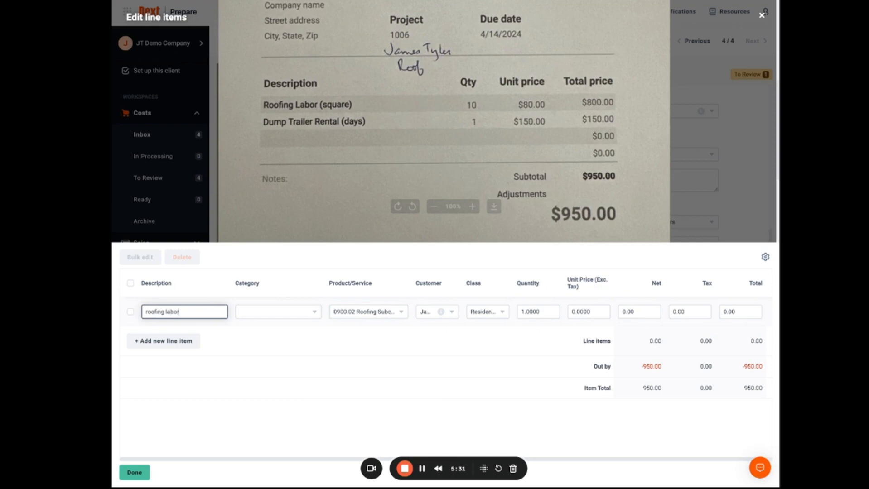
Assign the roofing labor line to the customer's roof project, with quantity 10 and unit price 80.
click(452, 313)
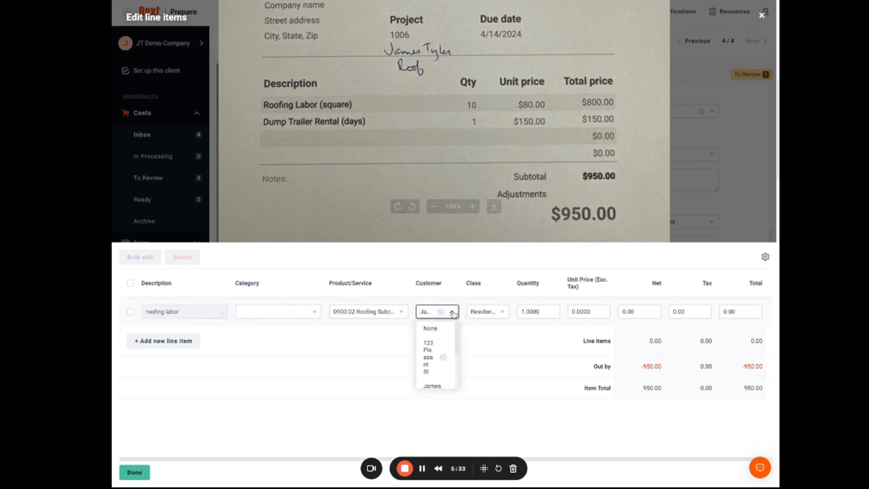
scroll(448, 355, down, 3)
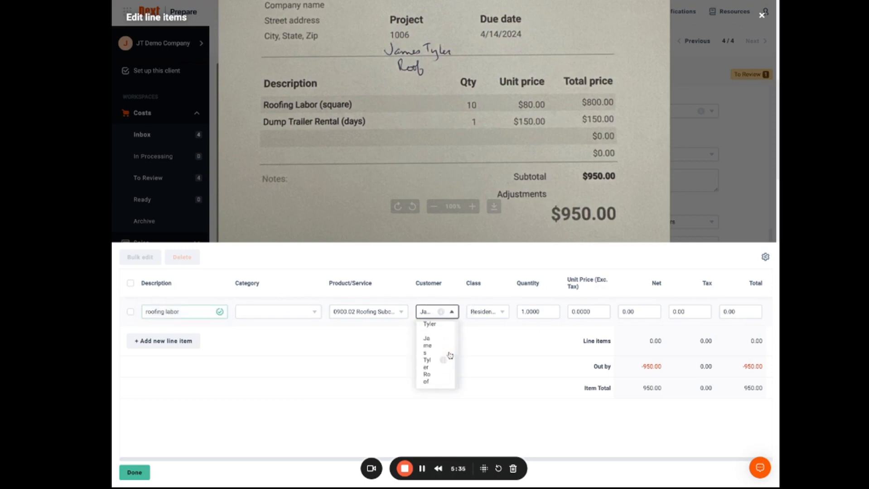
click(438, 368)
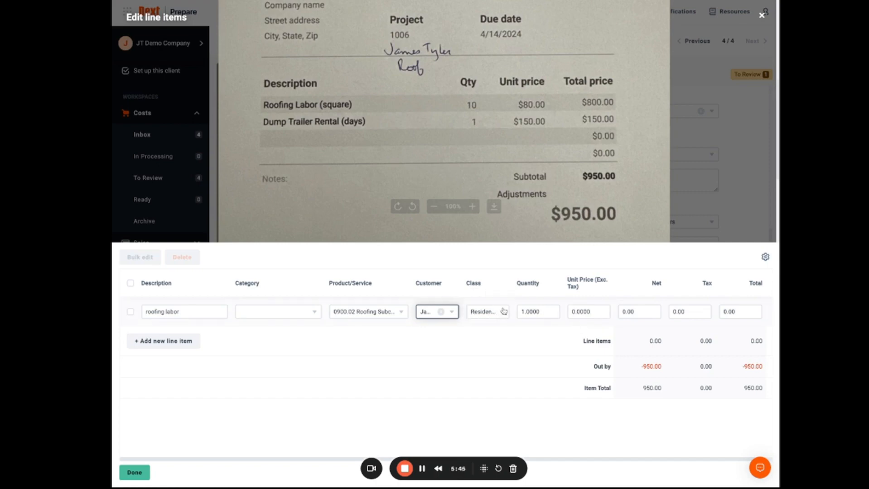
double_click(546, 313)
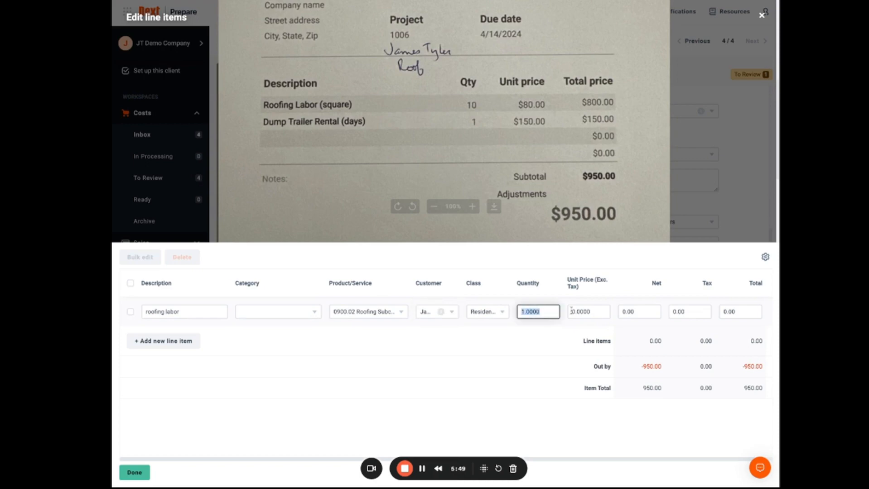
text(10)
click(604, 312)
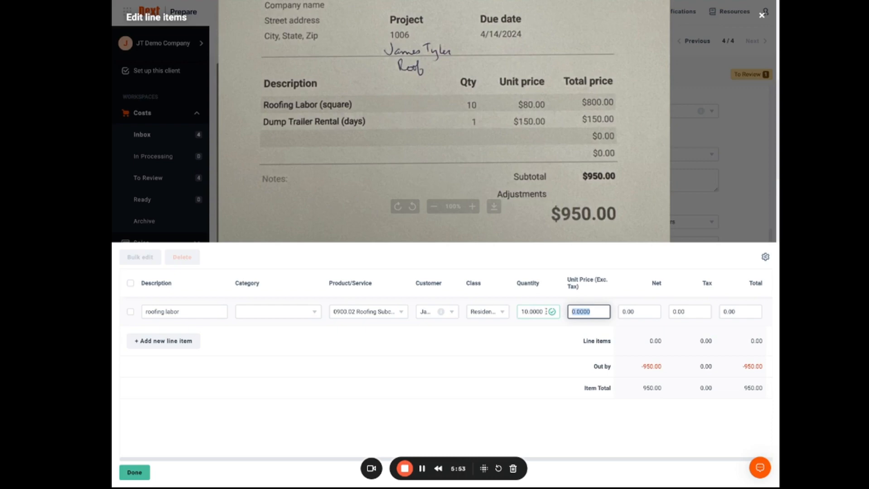
text(80)
click(539, 363)
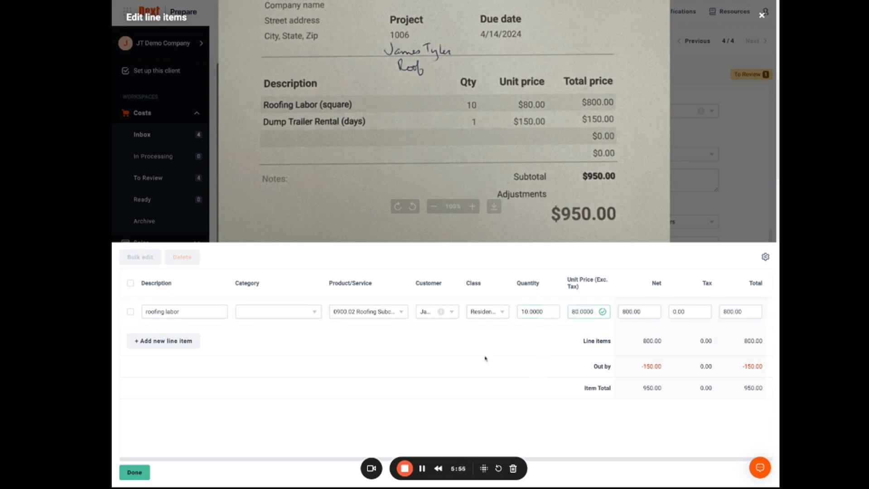
Add a "dump trailer rental (days)" line item with the 0900.03 Roofing Equipment Rental product, quantity 1 and unit price 150, and finish the line items.
click(180, 350)
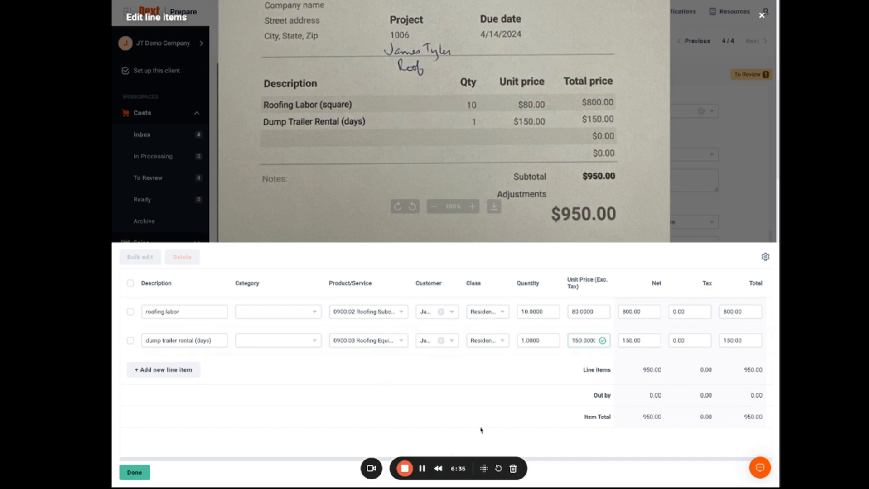
click(143, 474)
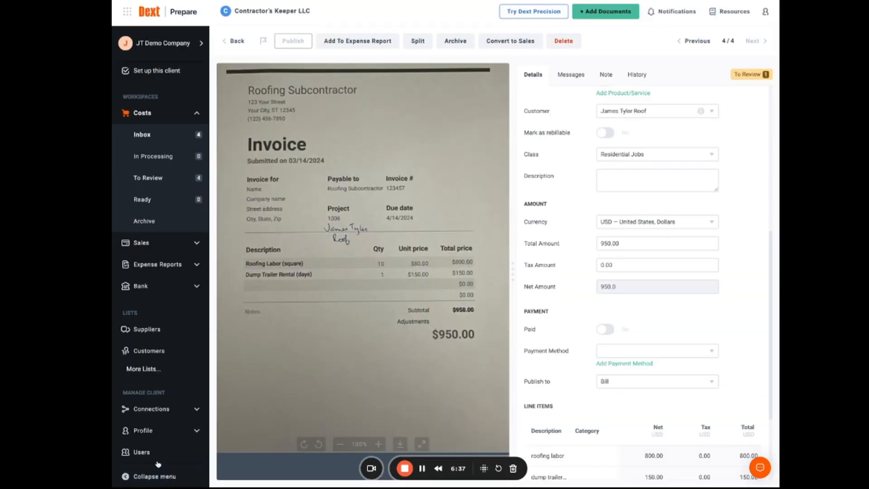
Set the invoice's overall Product/Service to 0900.02 Roofing Subcontractor.
scroll(699, 316, up, 5)
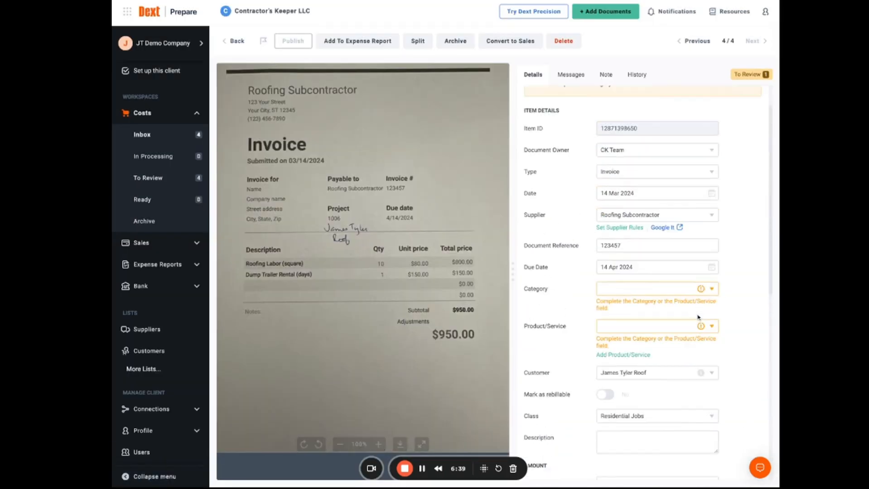
click(621, 327)
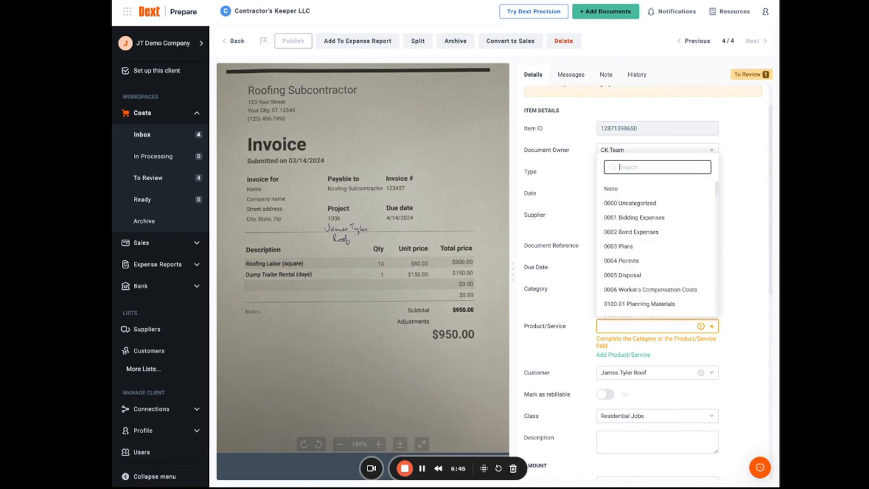
text(roofing)
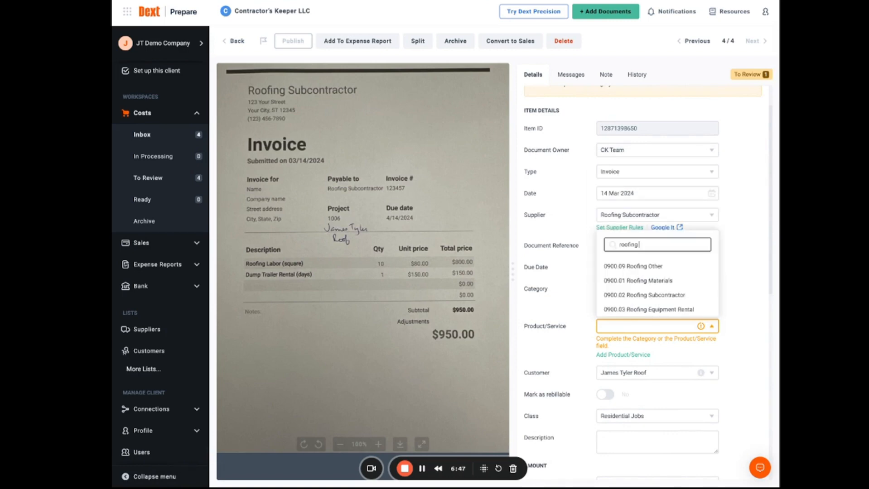
click(661, 296)
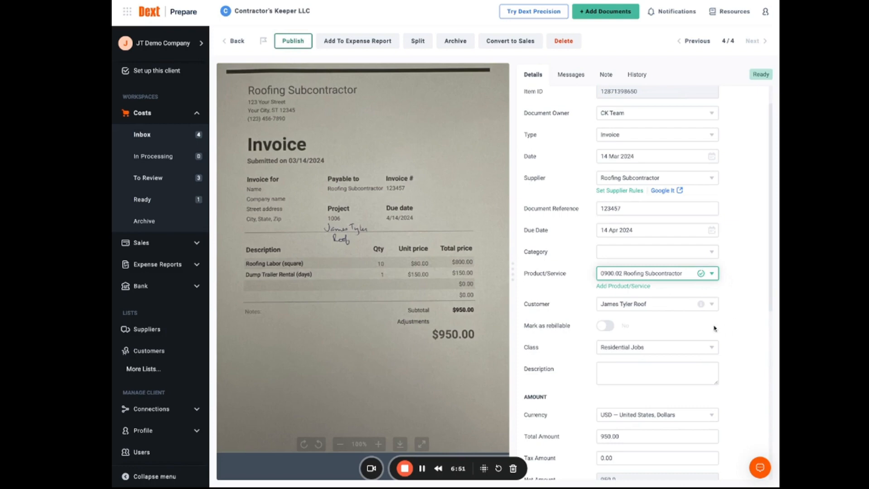
Check the invoice's amounts and line items, and publish it as a bill.
scroll(703, 317, down, 7)
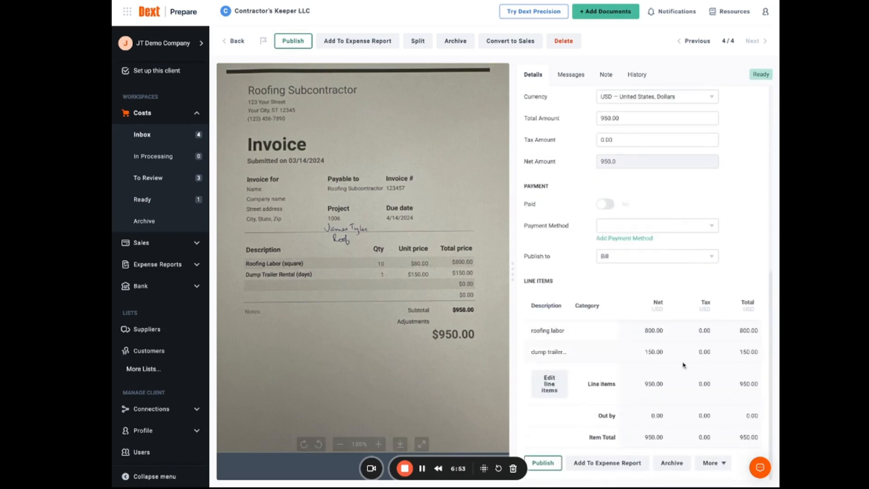
scroll(735, 314, up, 7)
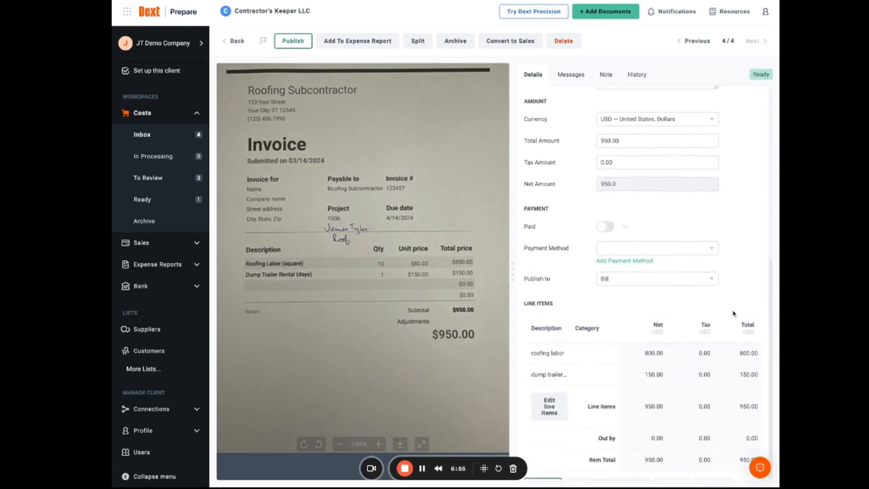
scroll(734, 314, down, 7)
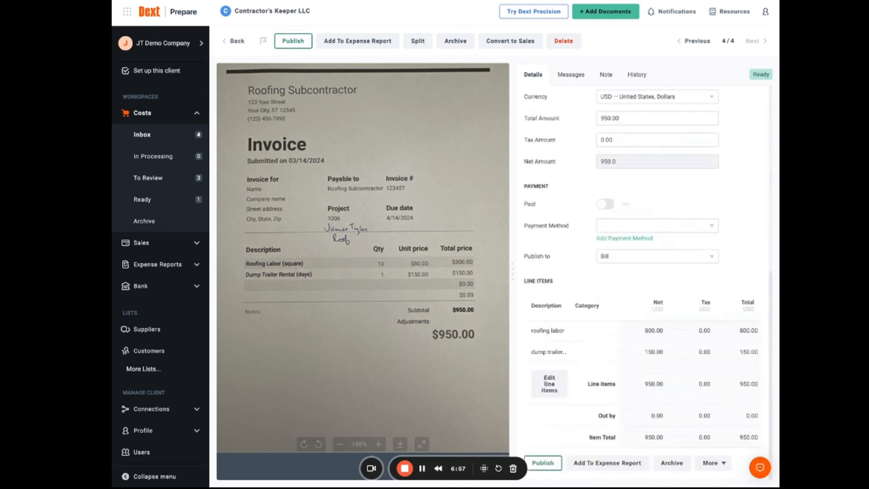
click(546, 464)
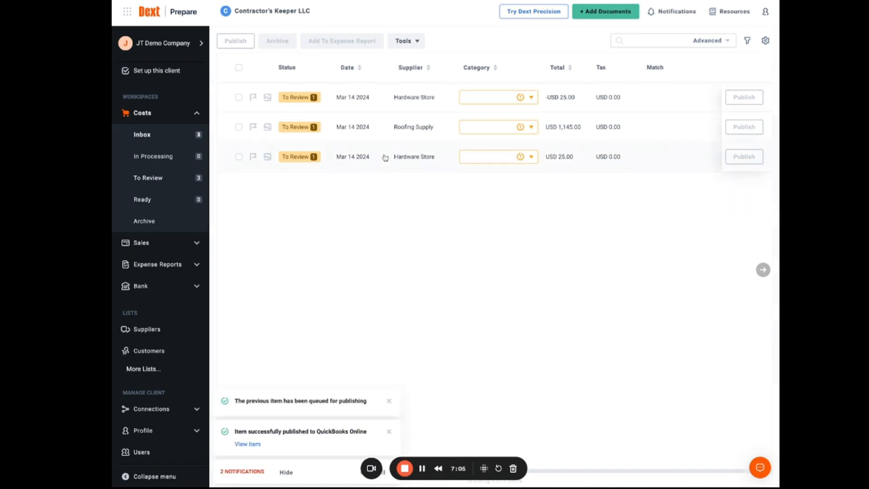
Open the last Hardware Store receipt in the inbox and set its category to 6715 - SUPPLIES - INCIDENTAL:Tools & Equipment <$2500.
click(433, 162)
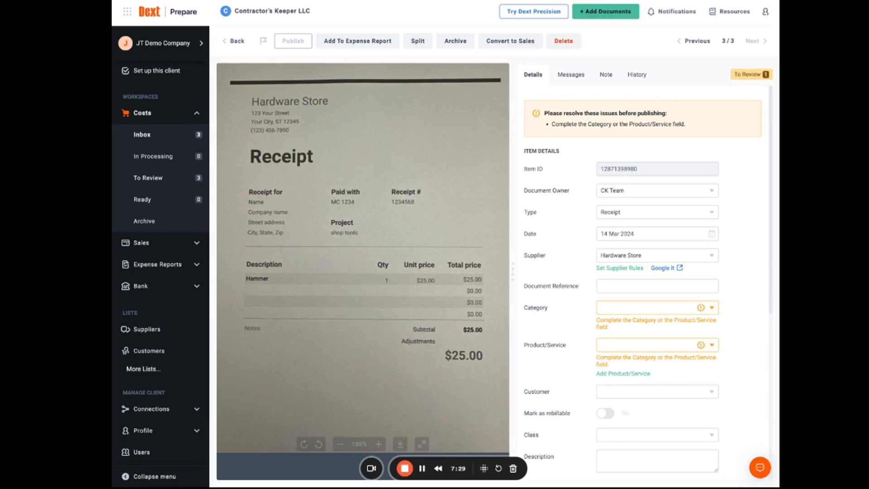
click(643, 309)
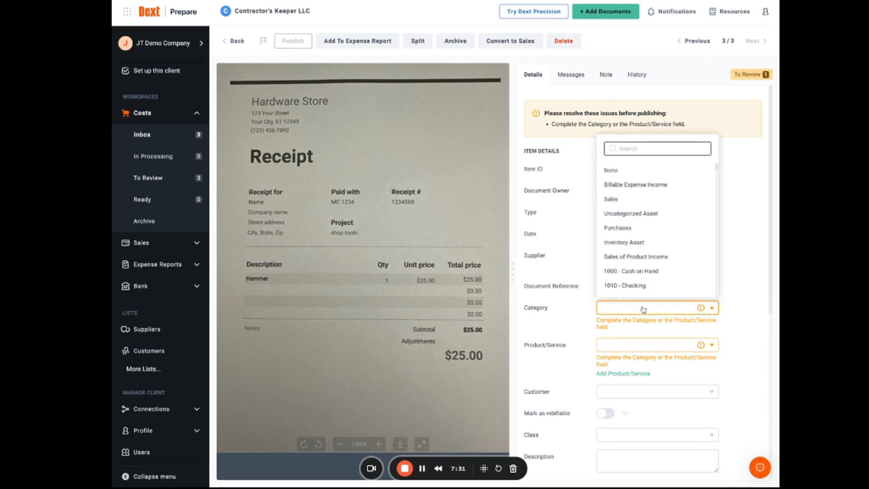
text(tools)
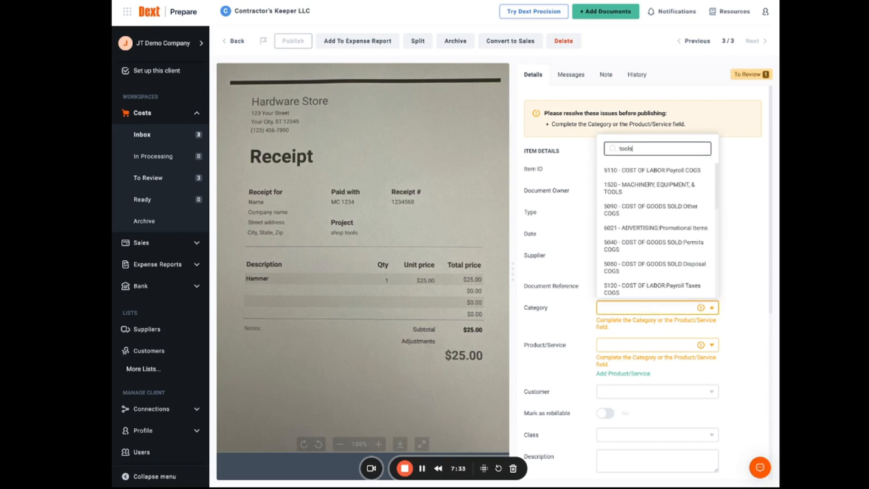
scroll(700, 256, down, 3)
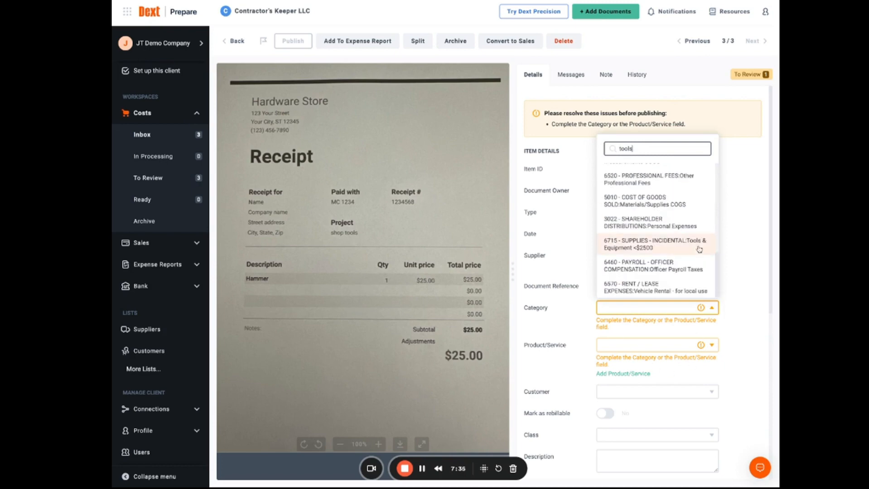
click(698, 244)
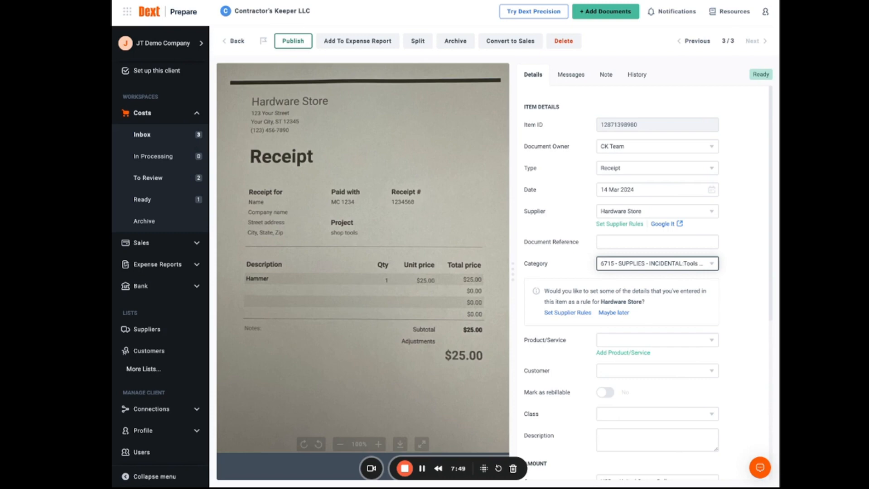
Enter "hammer" as the Hardware Store receipt's description.
scroll(740, 351, down, 1)
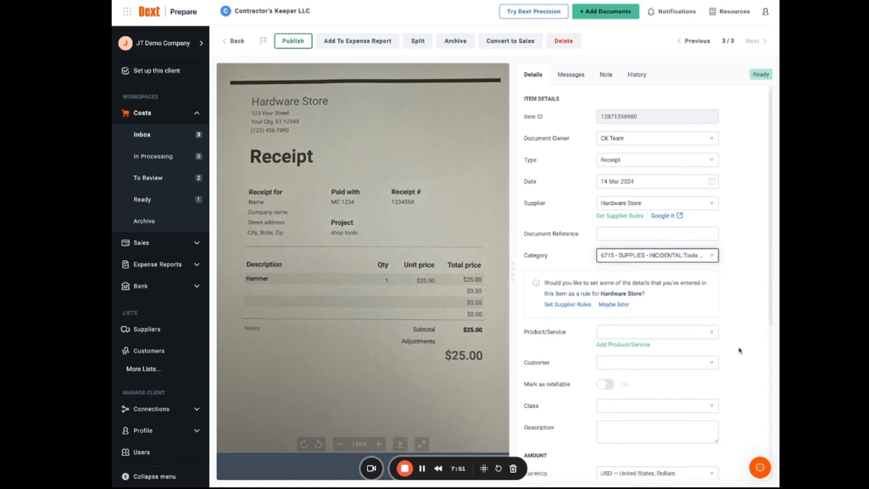
scroll(740, 350, down, 2)
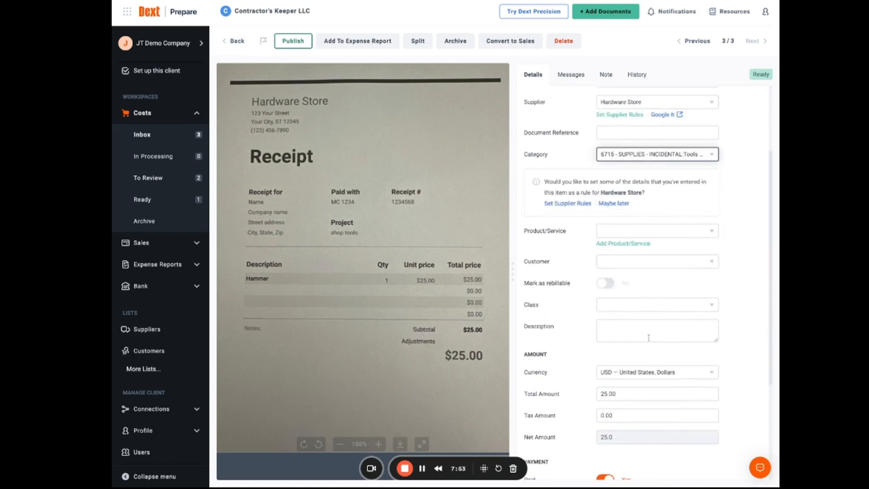
click(631, 335)
text(hammer)
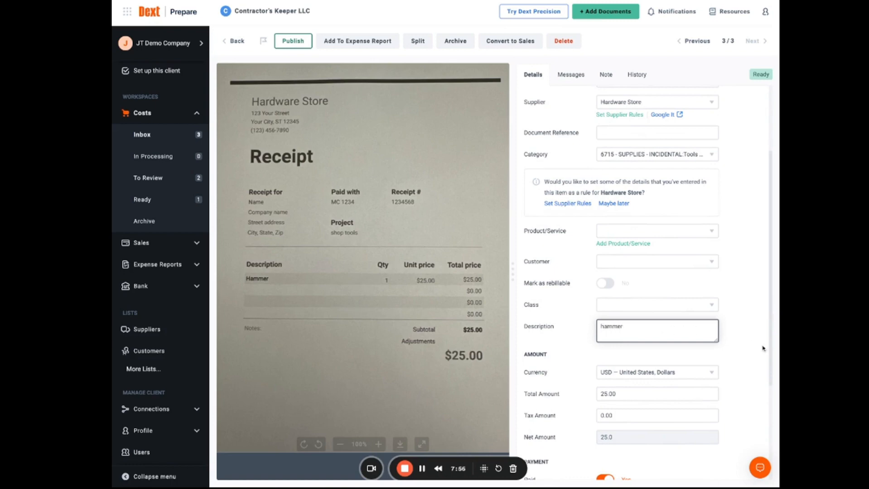
click(738, 359)
Review the receipt's payment fields and the available Publish to options, keeping Cash.
scroll(737, 360, down, 3)
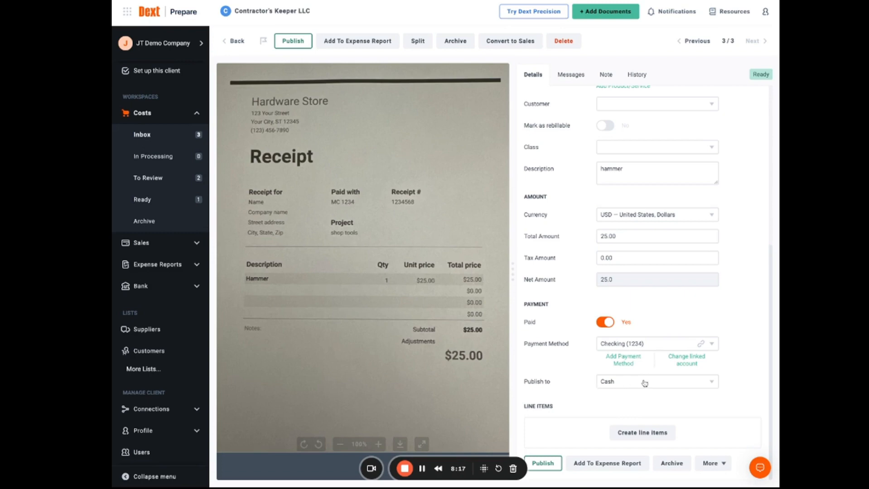
click(714, 387)
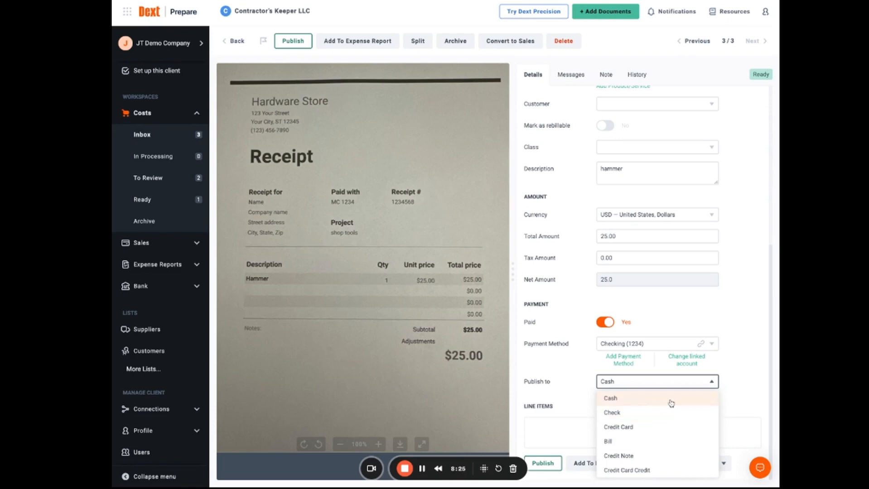
click(722, 378)
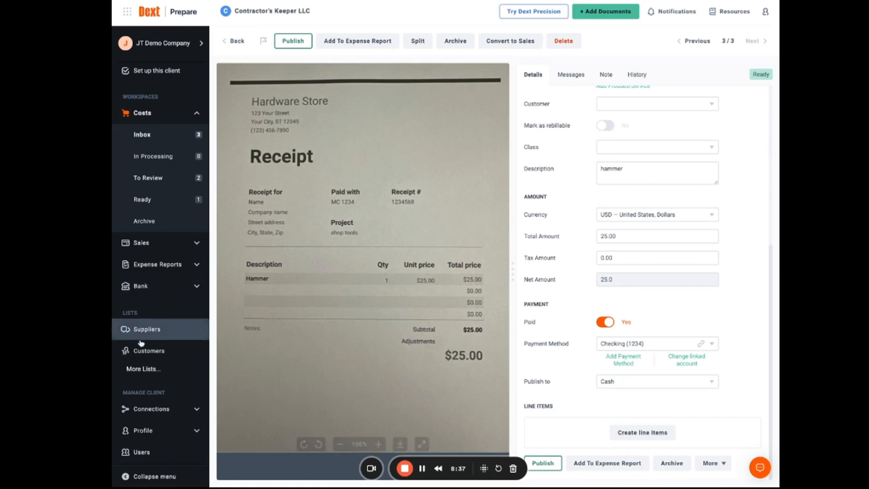
Examine the Checking payment method's reference, publish destination and linked bank account in the payment methods list, and check the supplier rules.
click(142, 369)
scroll(149, 369, down, 1)
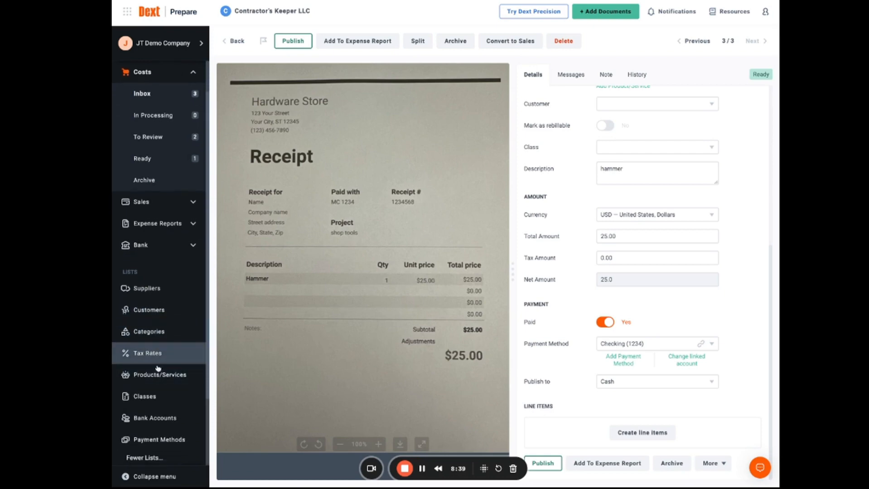
click(160, 441)
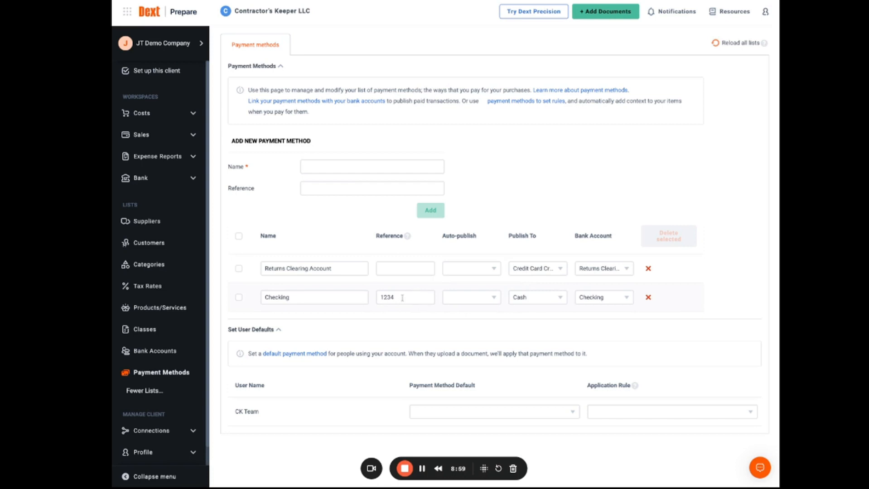
click(625, 299)
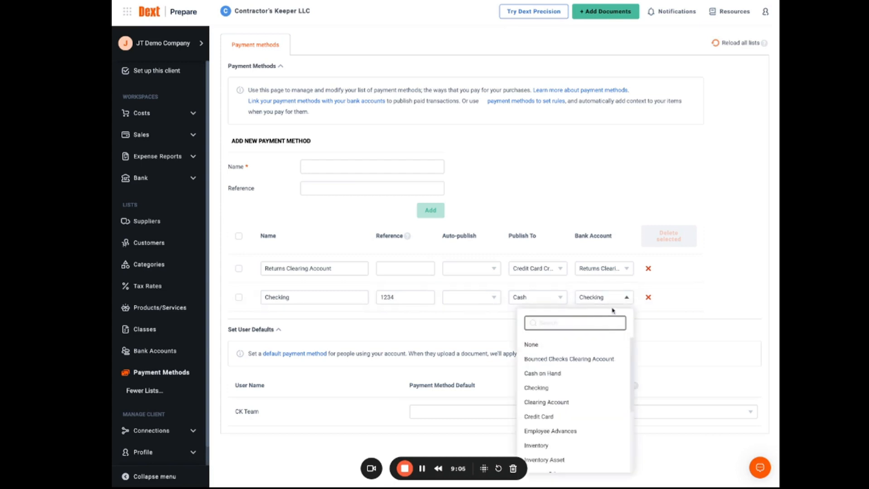
click(628, 300)
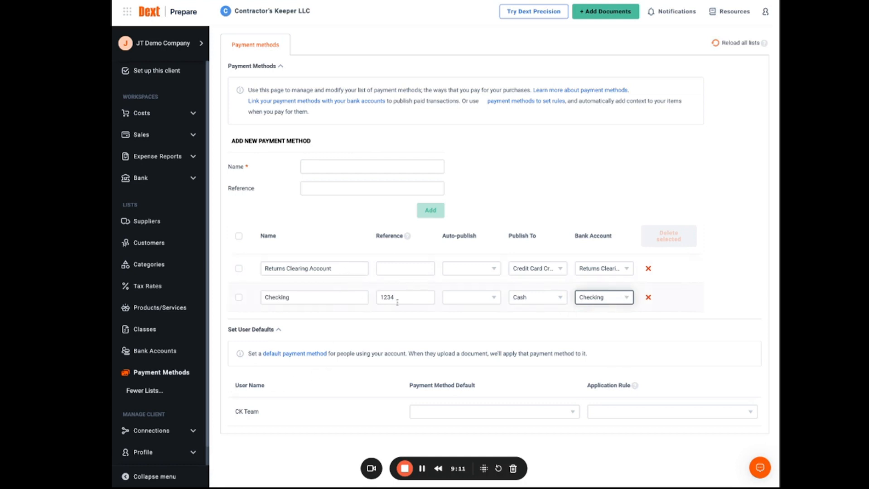
click(171, 234)
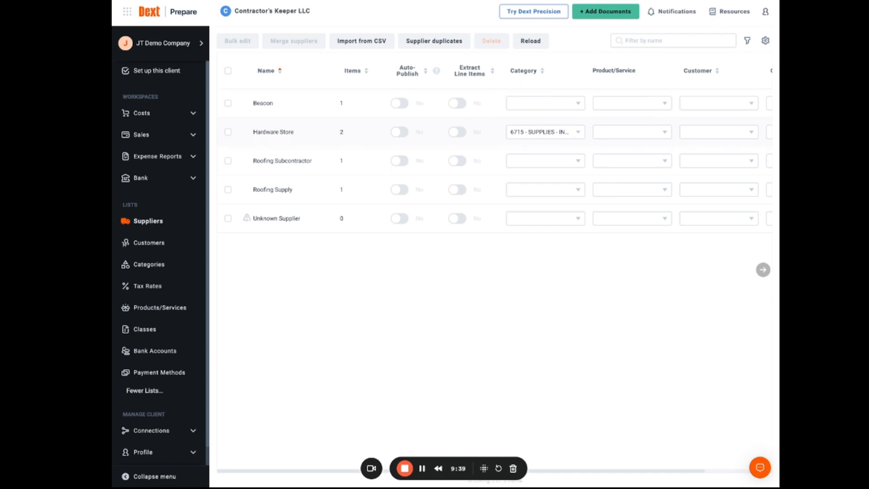
Reopen the Hardware Store hammer receipt from the costs inbox, check its details and payment fields, and publish it.
click(149, 114)
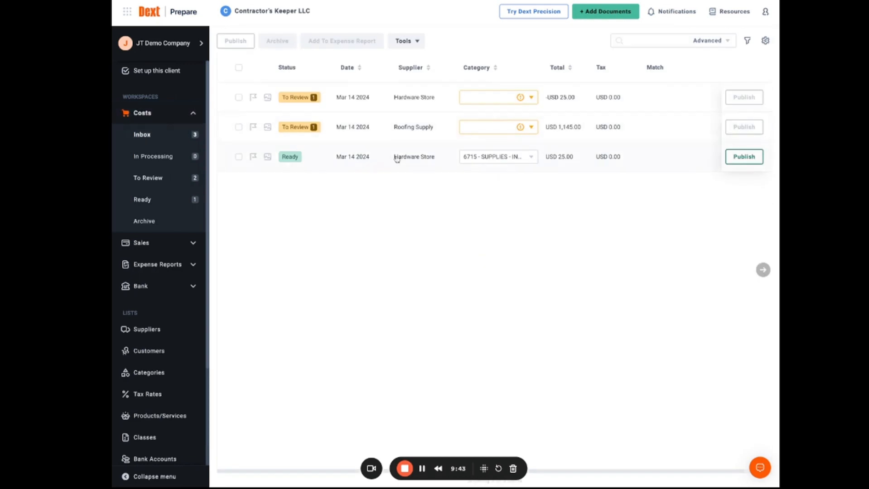
click(409, 156)
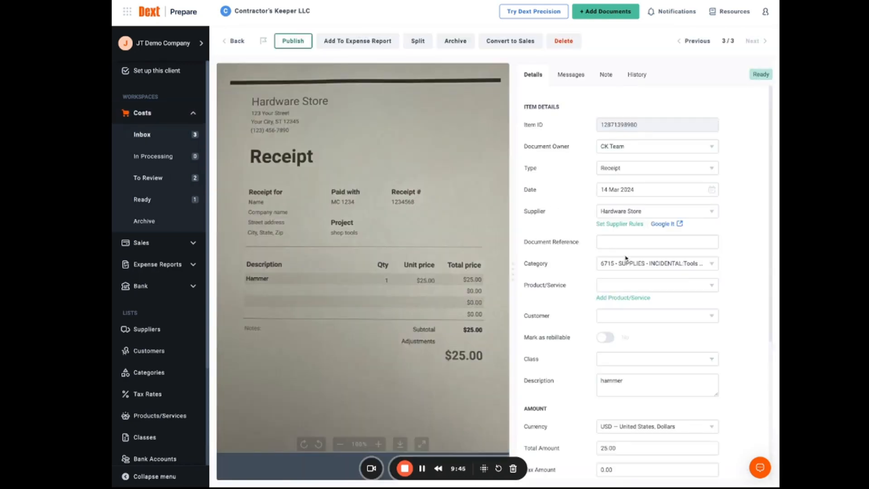
click(710, 267)
click(729, 257)
scroll(728, 265, down, 5)
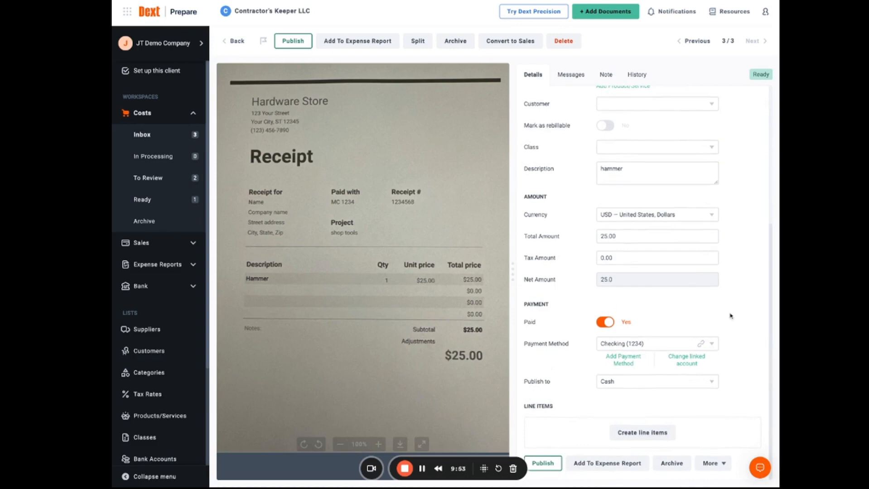
click(551, 463)
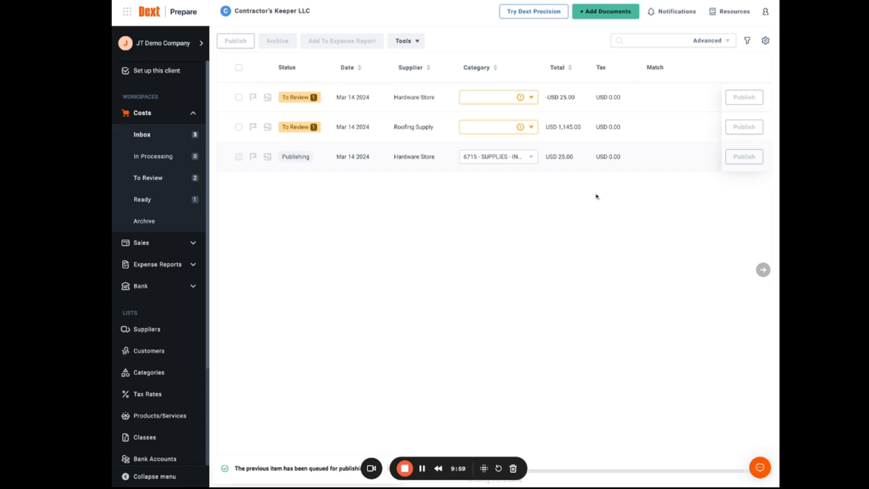
Open the Hardware Store return receipt, switch to QuickBooks to find 2190 Returns Clearing Account in the chart of accounts, and return to Dext.
click(410, 101)
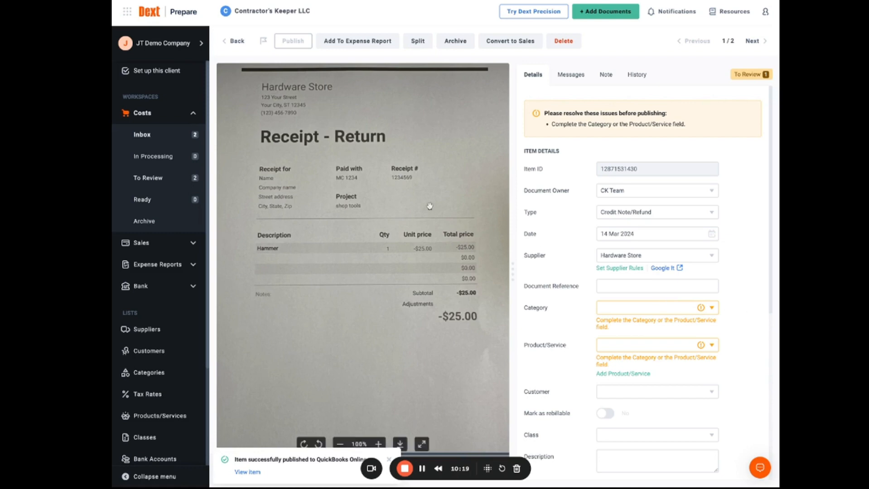
key(ctrl+Tab)
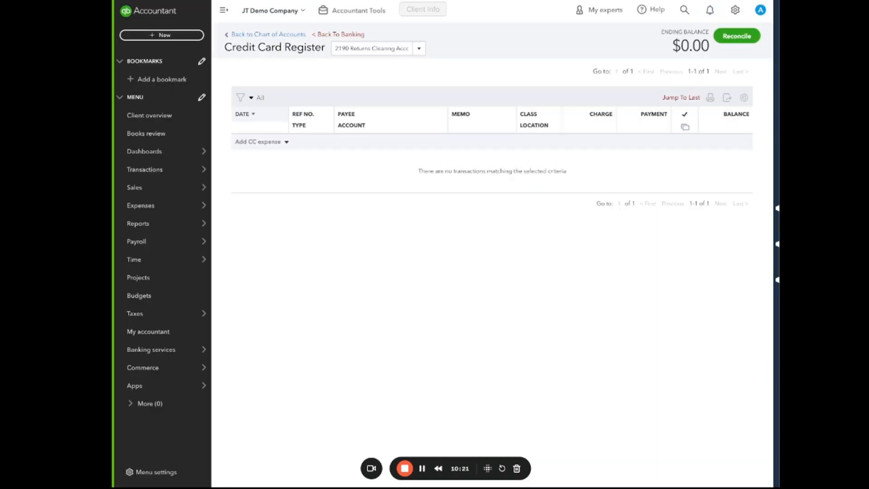
click(296, 36)
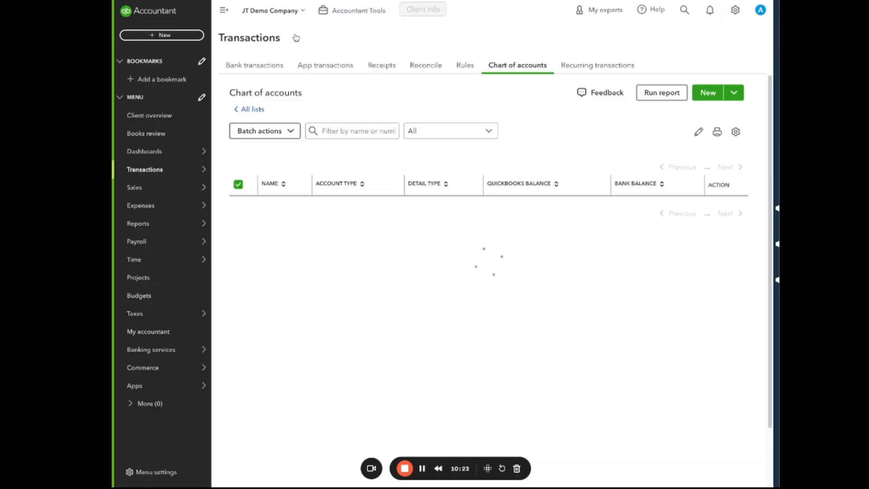
scroll(487, 250, down, 15)
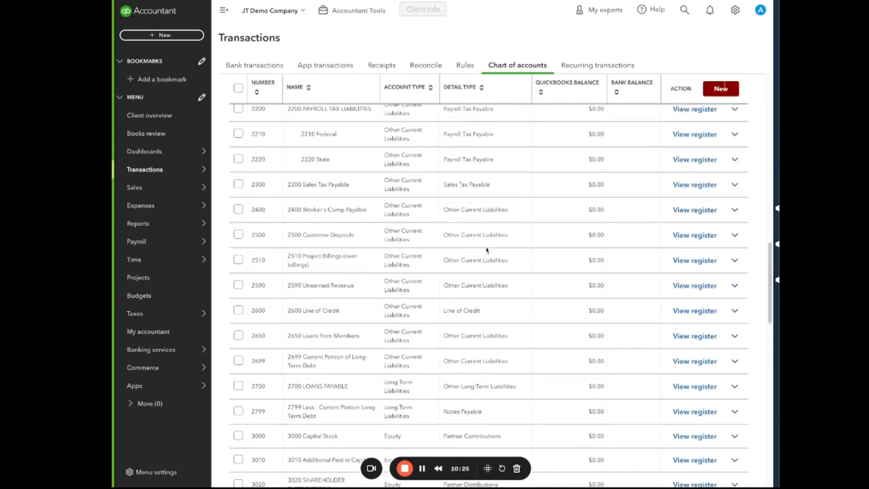
scroll(487, 250, up, 6)
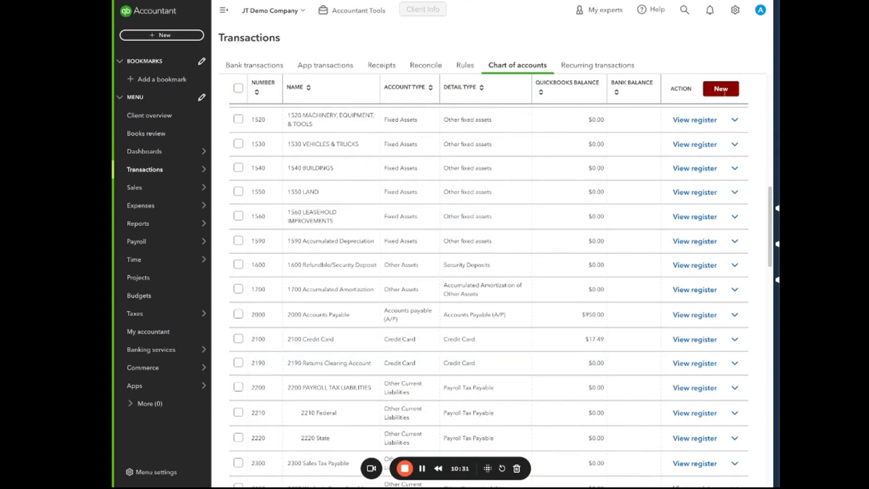
click(408, 1)
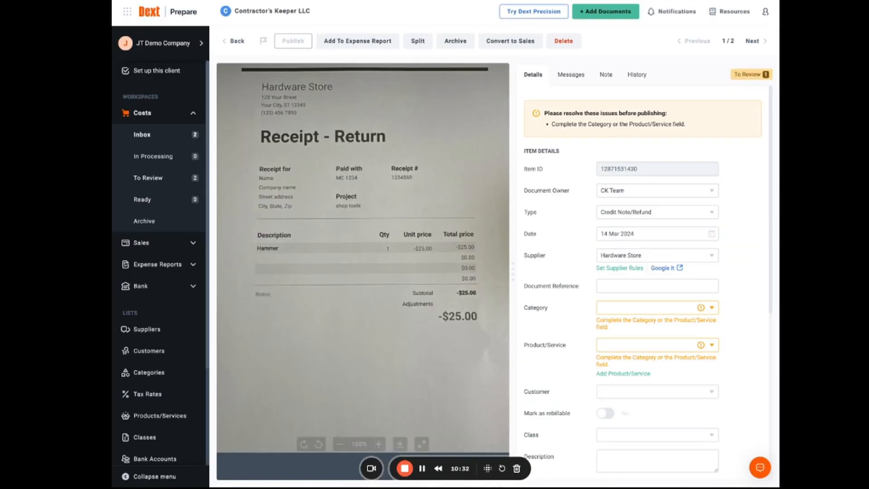
Set the return receipt's category to 6715 - SUPPLIES - INCIDENTAL:Tools & Equipment <$2500 and its description to "return hammer".
click(648, 311)
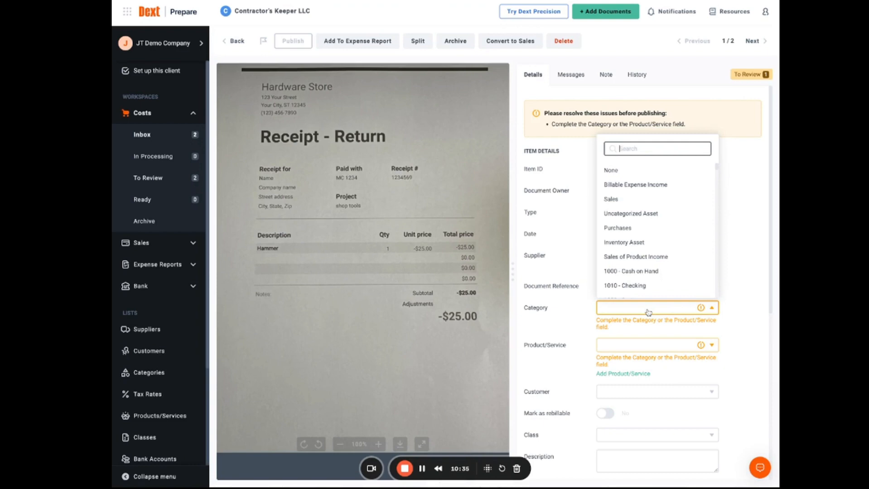
text(tools)
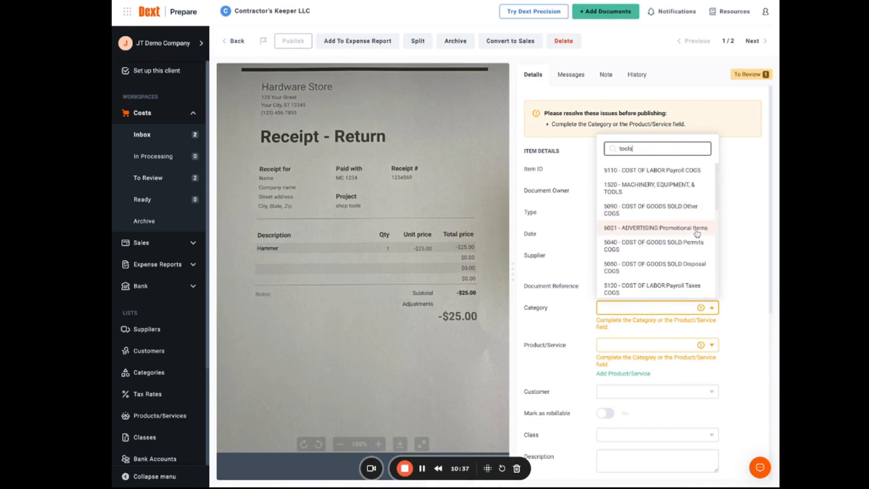
click(688, 252)
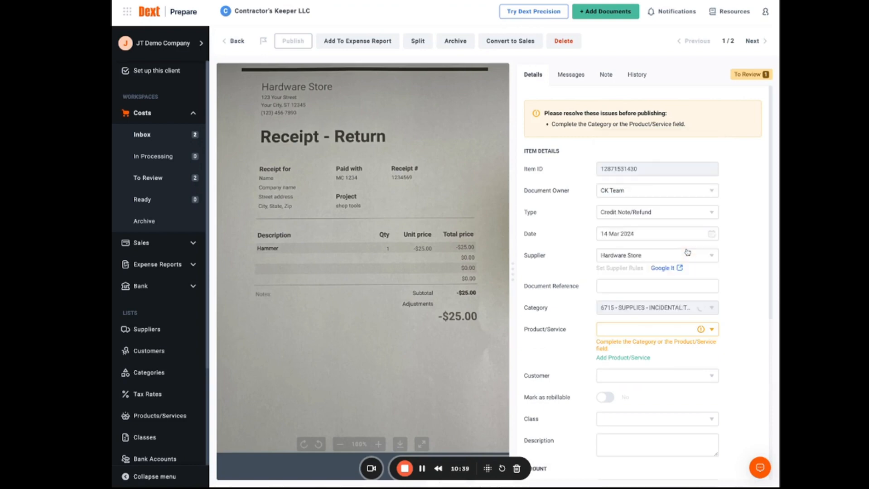
scroll(720, 303, down, 5)
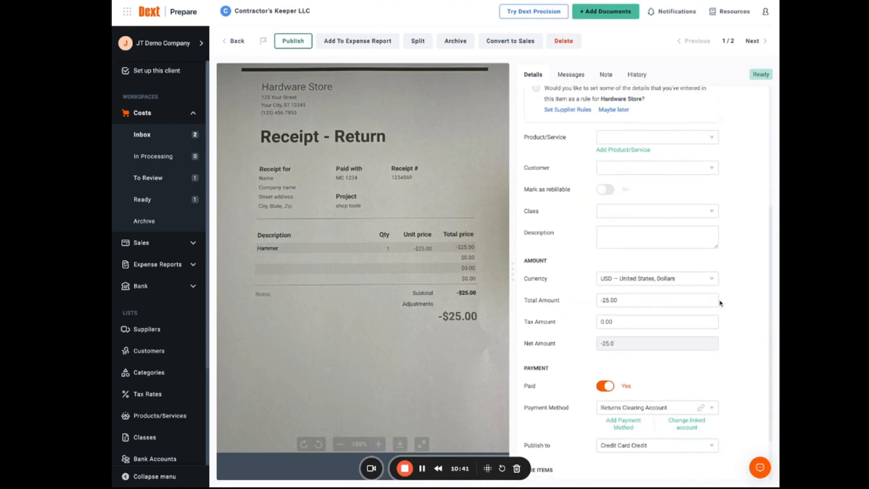
scroll(650, 226, down, 2)
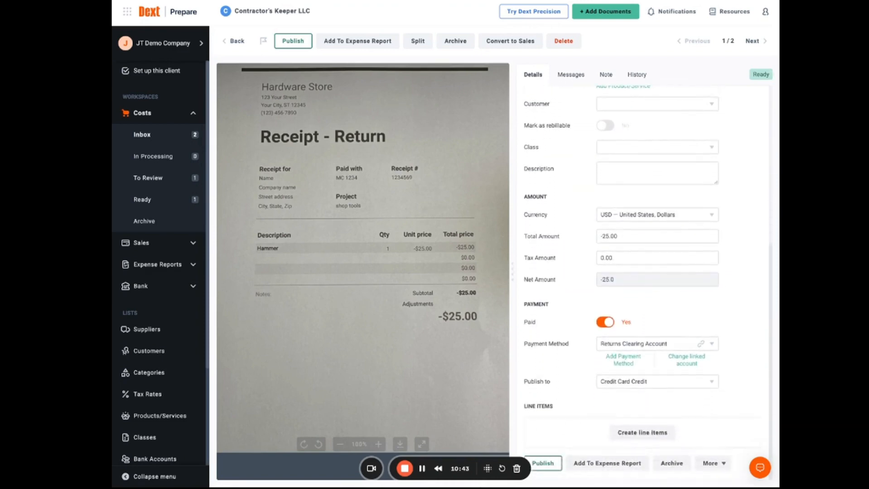
click(649, 172)
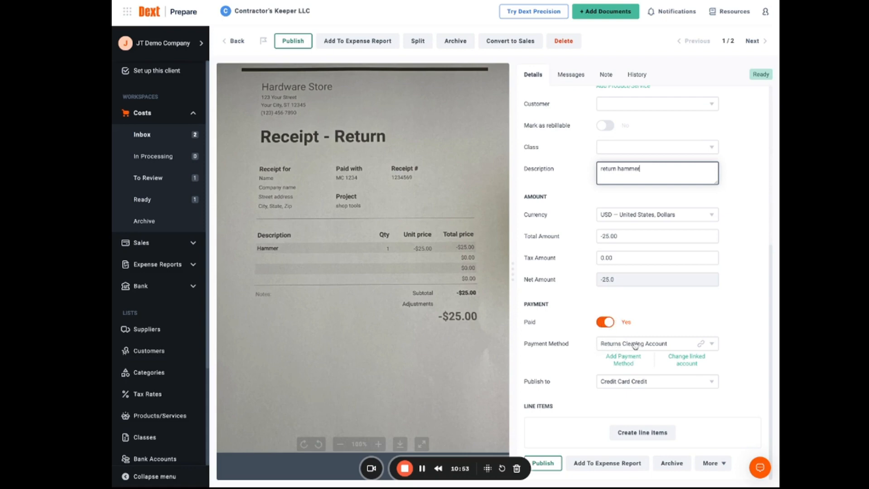
Try Checking as the return receipt's payment method, and review the Publish to options and the issues to resolve before publishing.
click(674, 346)
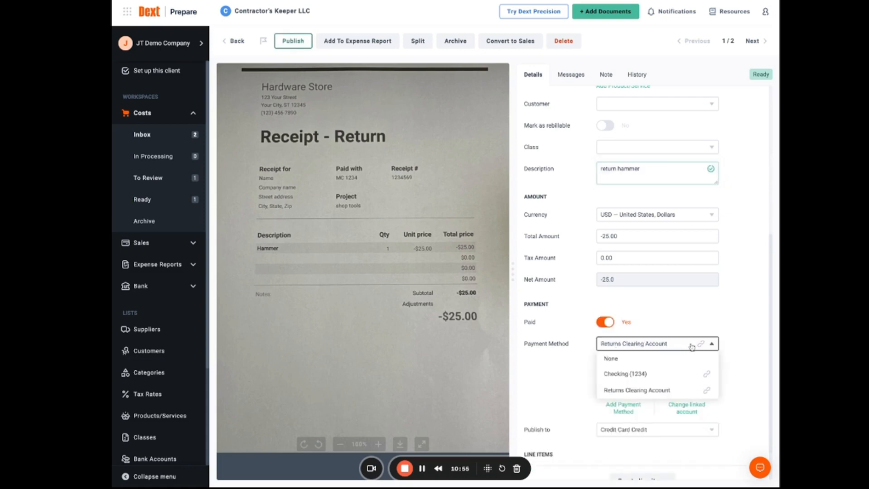
click(661, 376)
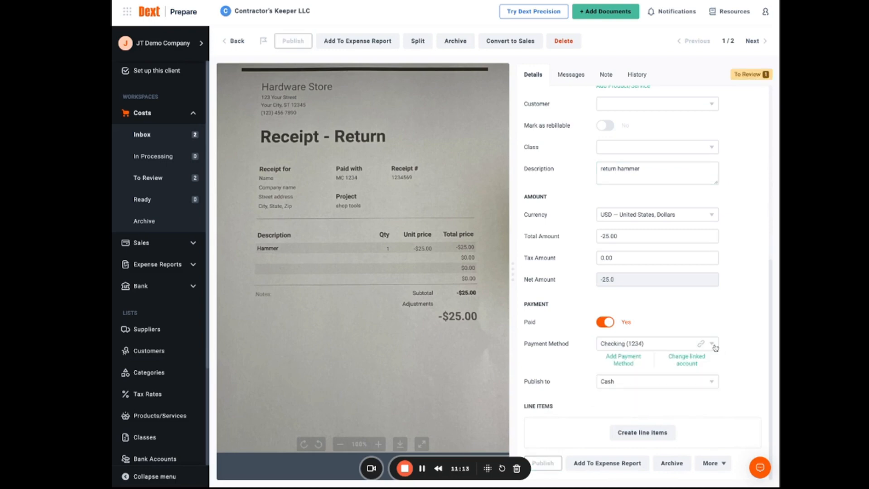
click(666, 344)
click(669, 375)
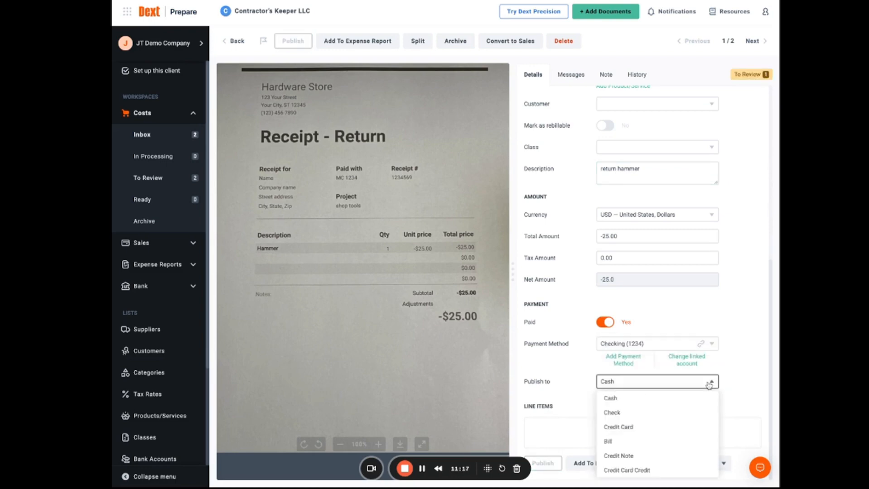
click(709, 384)
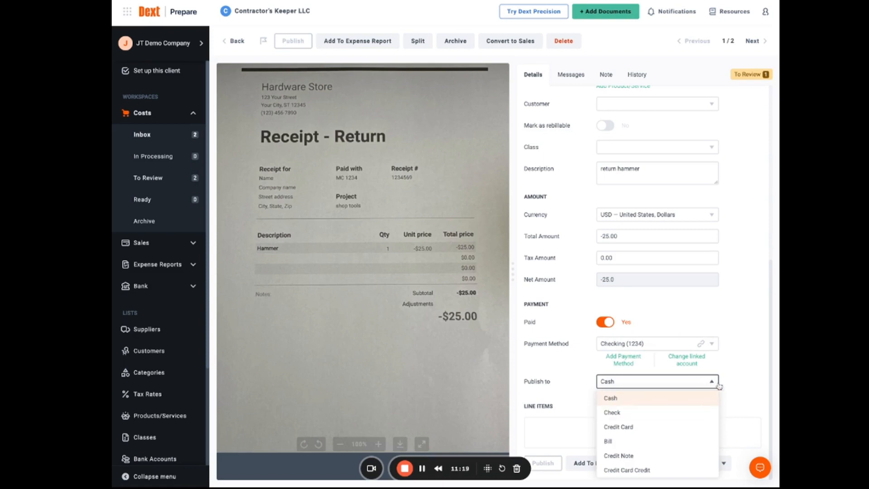
click(747, 343)
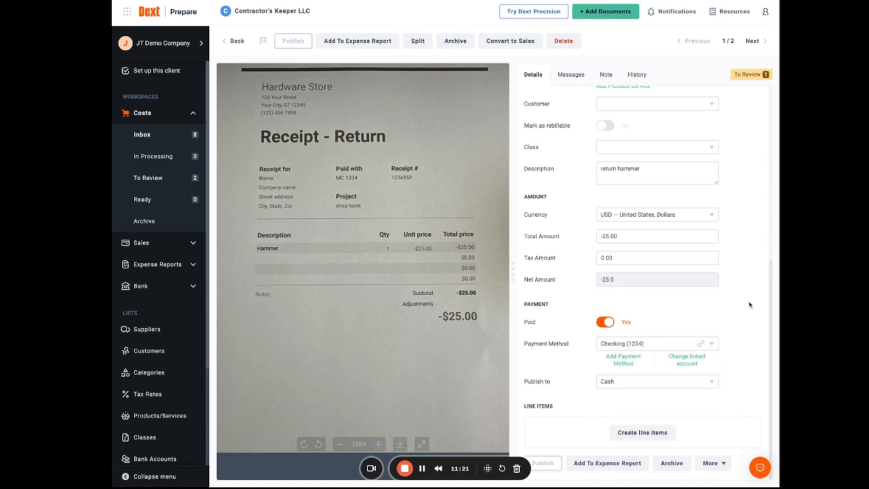
scroll(748, 303, up, 6)
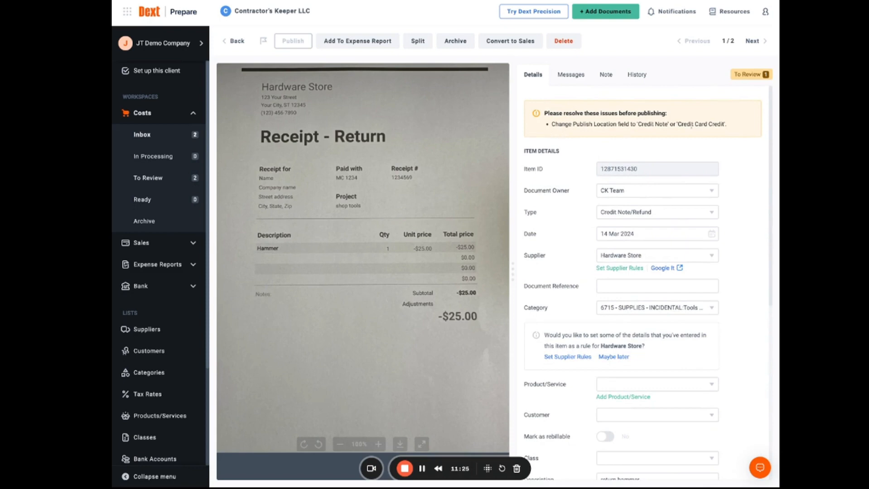
scroll(728, 193, down, 6)
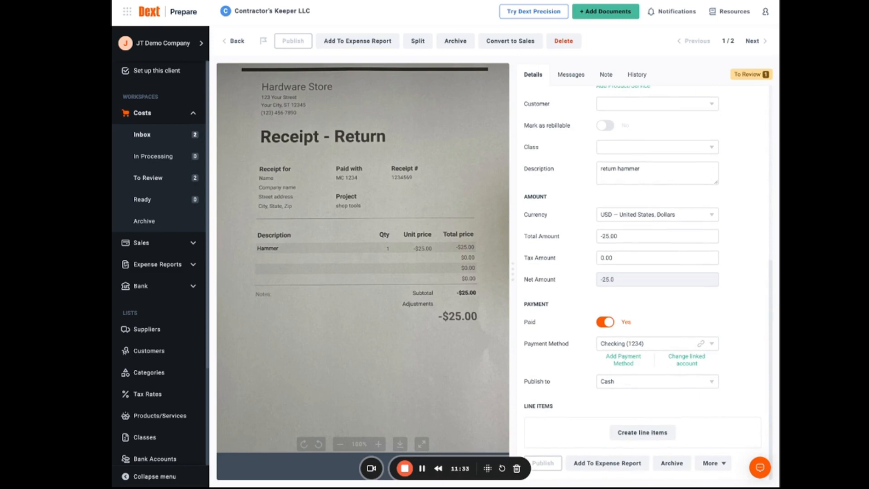
Publish the return receipt as a Credit Card Credit with Returns Clearing Account as its payment method.
click(712, 382)
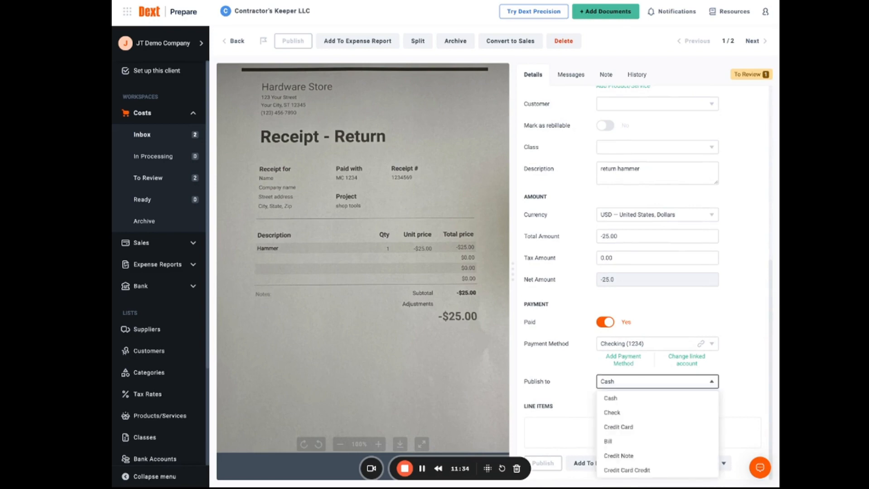
click(696, 473)
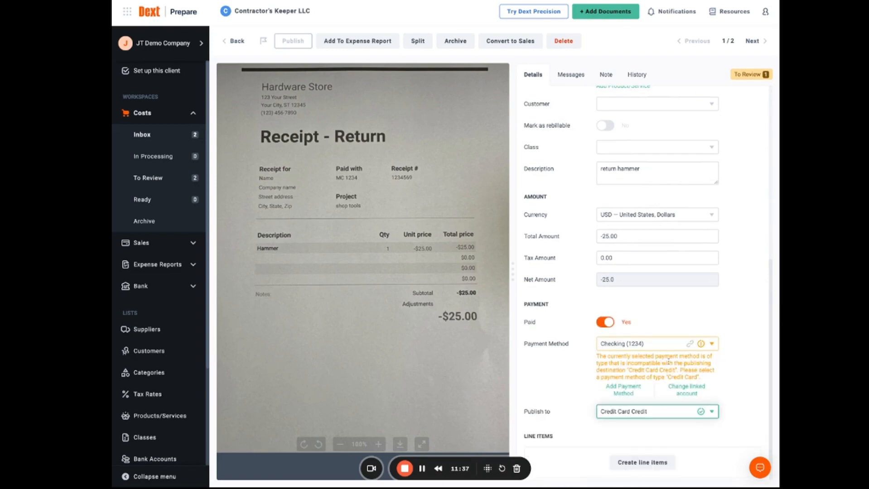
click(711, 344)
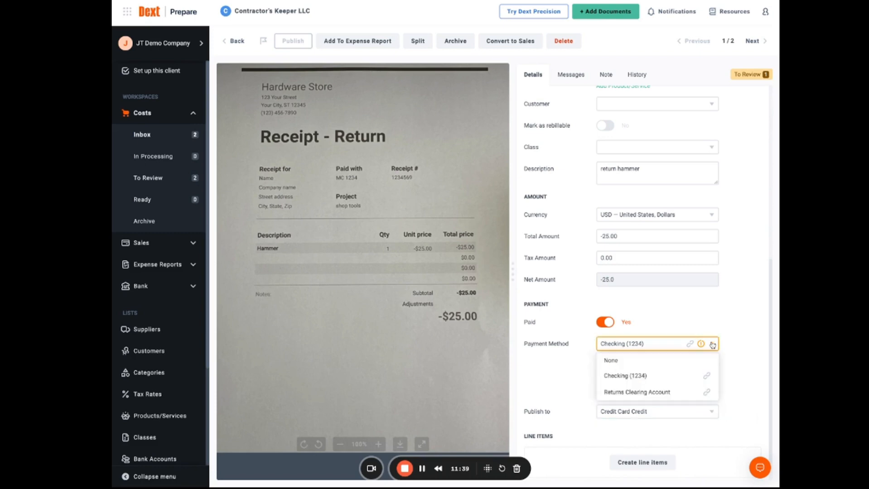
click(659, 393)
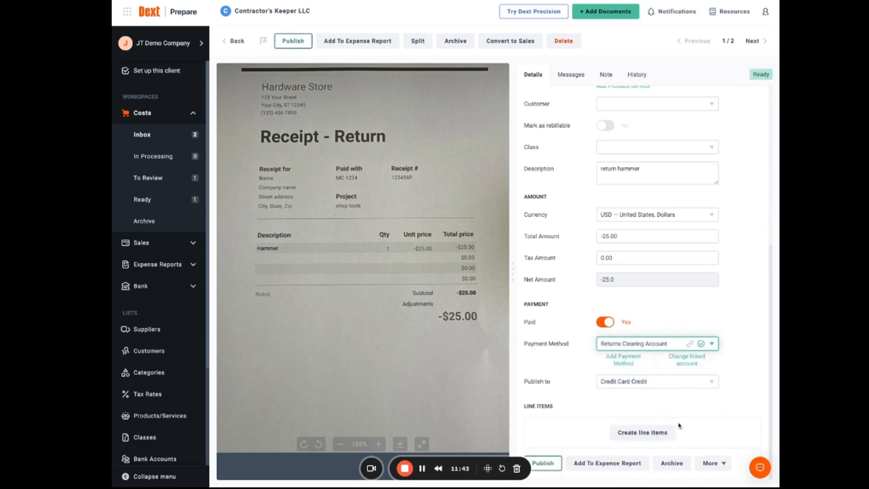
click(553, 466)
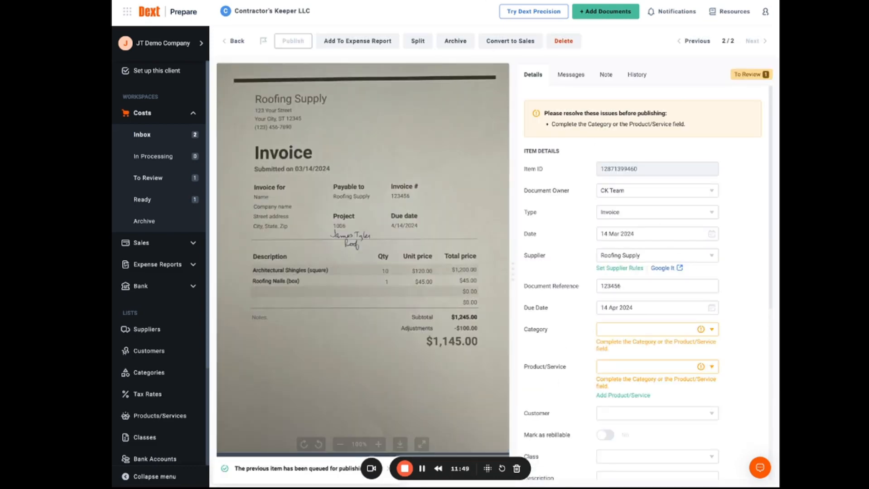
Switch to QuickBooks and open the register of 2190 Returns Clearing Account to check the published return.
key(ctrl+Tab)
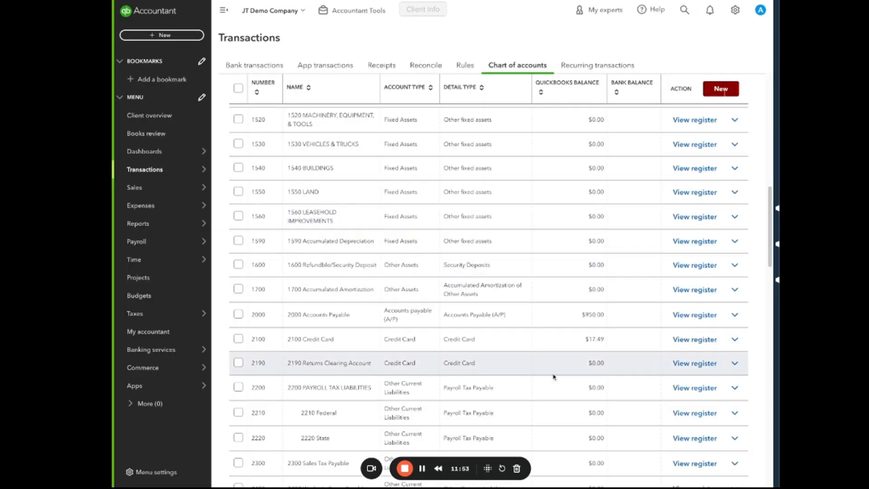
click(673, 365)
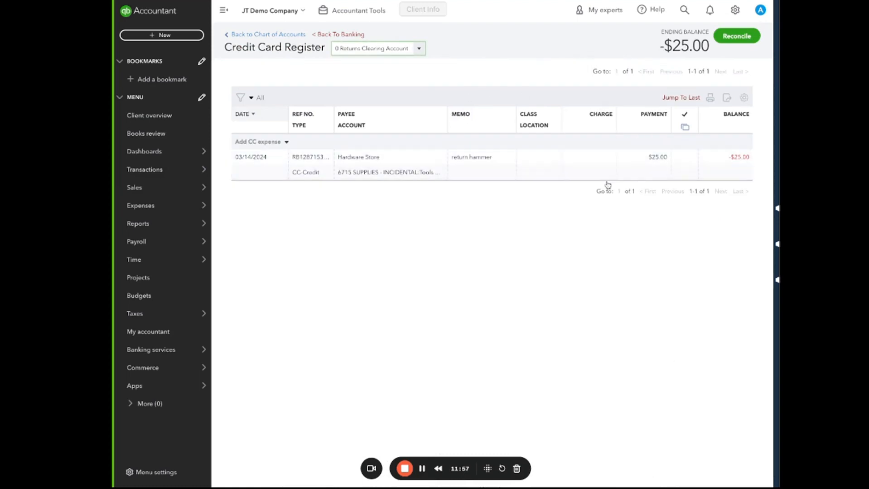
In the bank transactions, categorize the Hardware Return deposit to 2190 Returns Clearing Account and add it to the books.
mouse_move(183, 175)
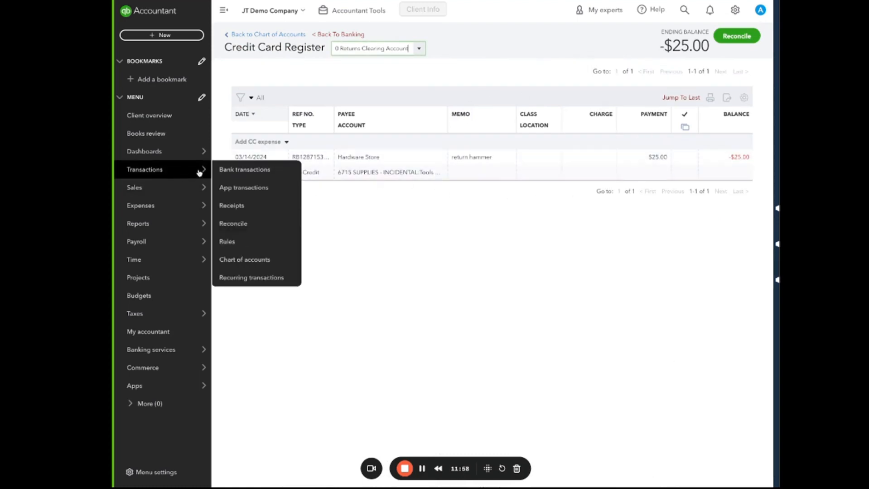
click(233, 171)
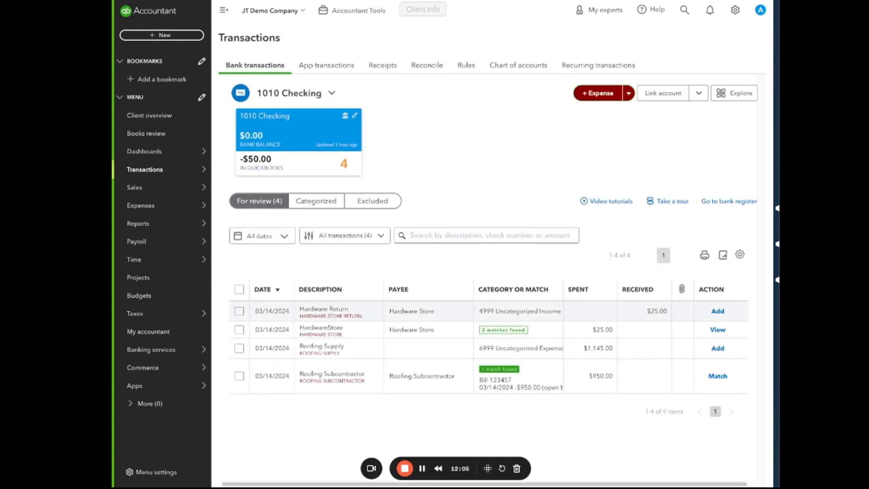
click(610, 316)
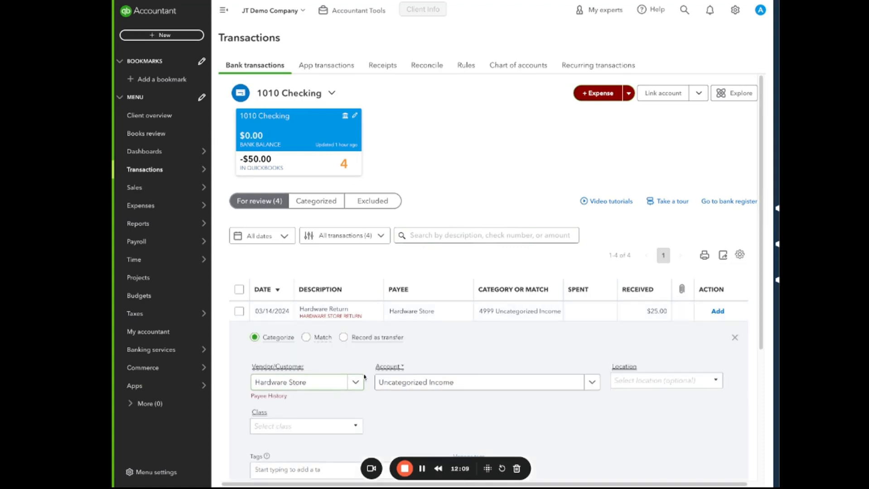
scroll(365, 377, down, 1)
click(470, 335)
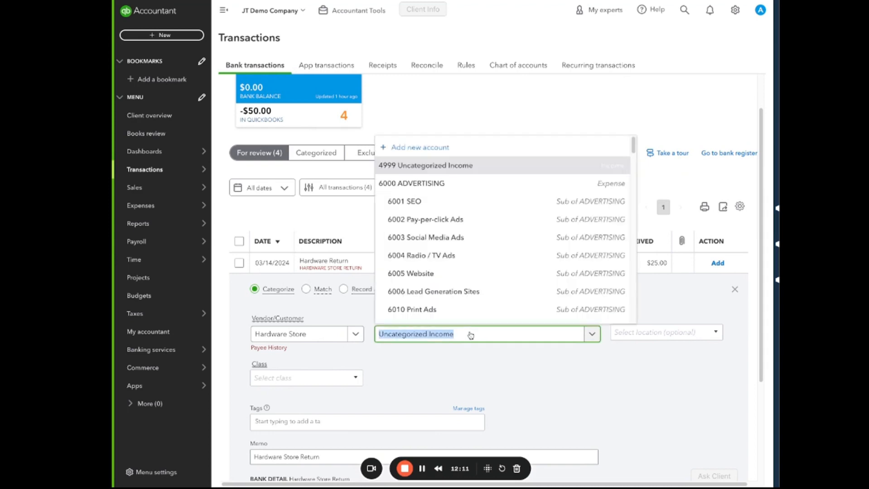
text(c)
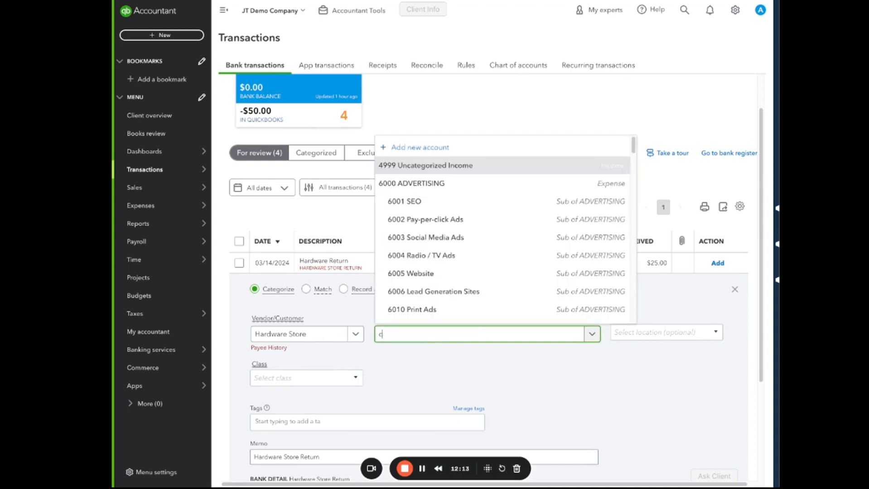
text(learing)
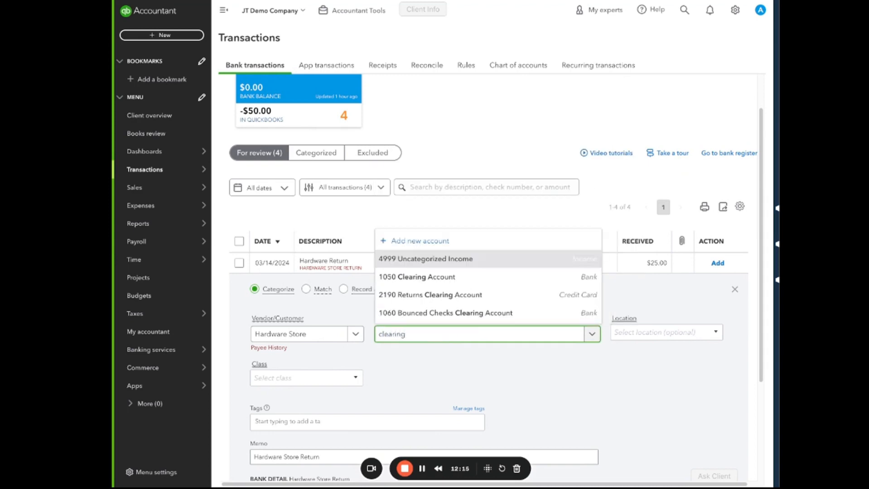
click(471, 295)
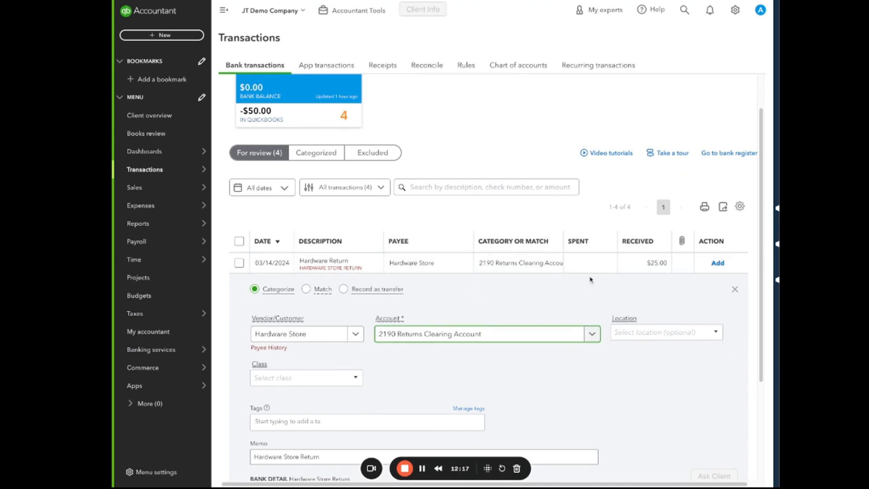
scroll(624, 299, down, 3)
click(720, 358)
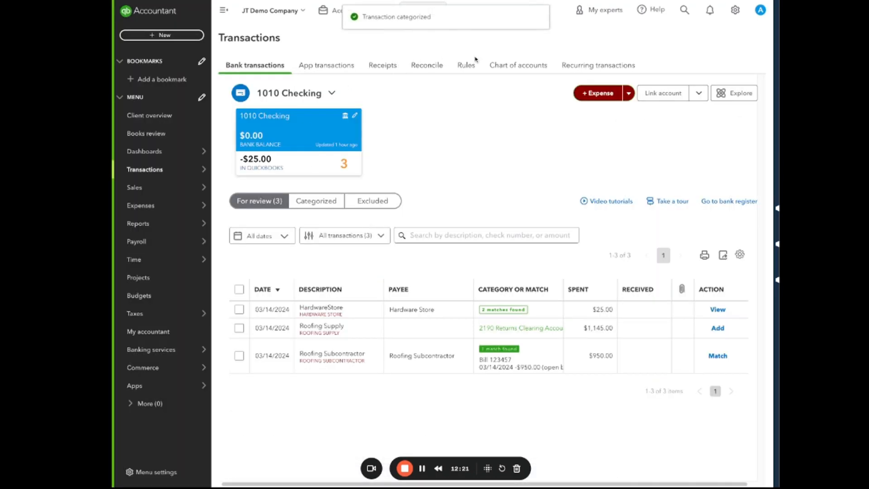
Find account 2190 in the chart of accounts and open its register to check the return's credit and deposit.
click(512, 65)
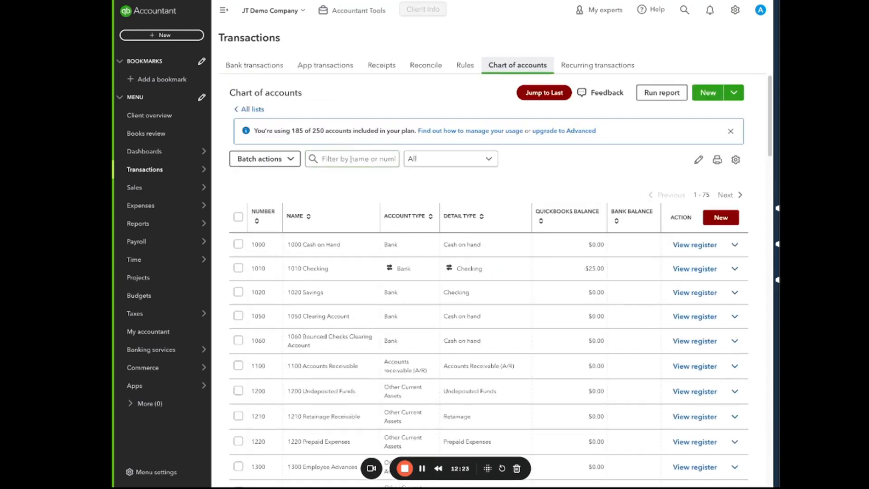
click(351, 159)
text(2190)
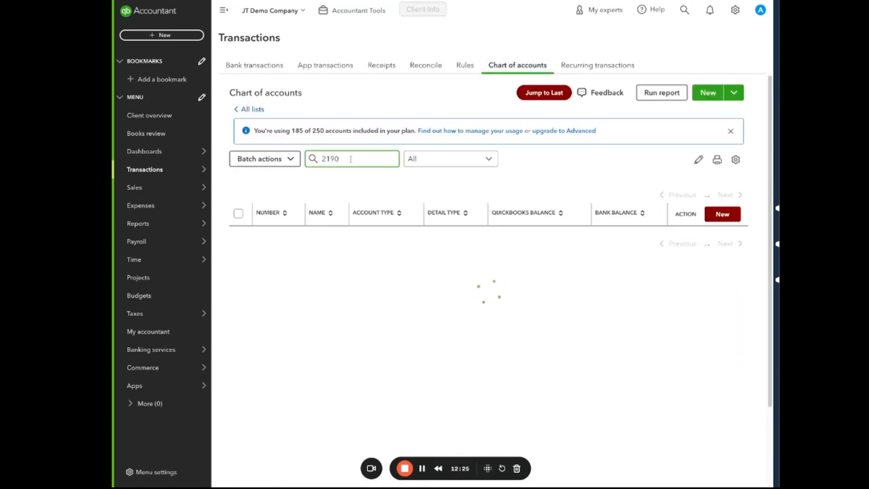
click(685, 238)
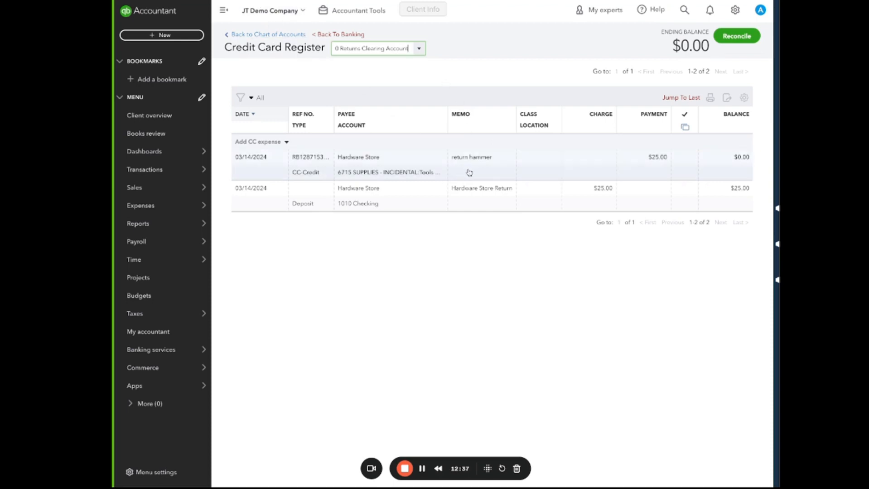
Switch to Dext Prepare and review the Roofing Supply invoice's item details, amounts and payment settings.
key(ctrl+Tab)
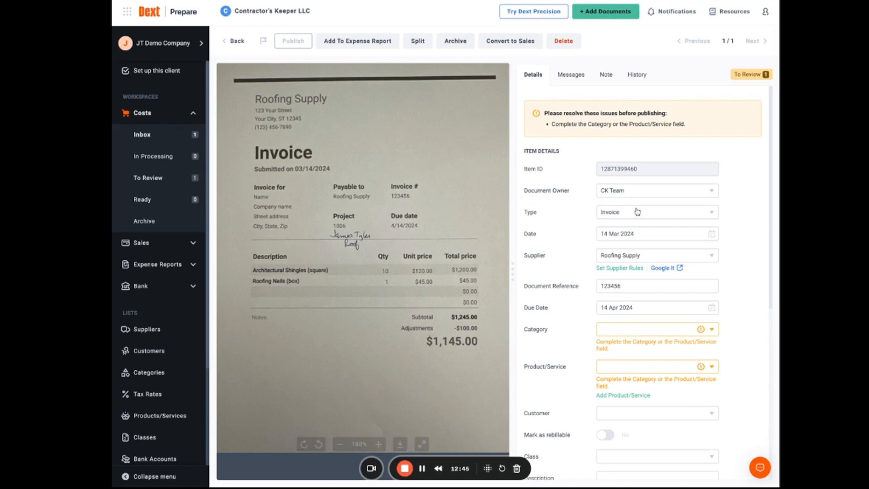
scroll(636, 322, down, 6)
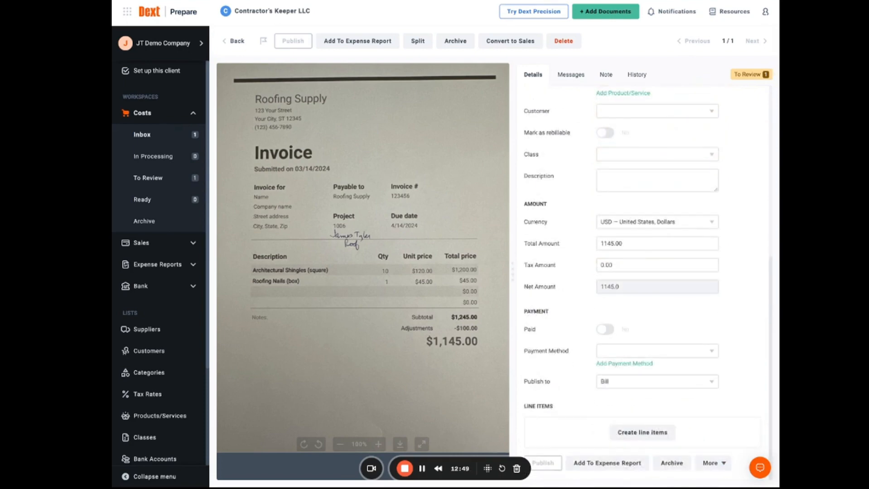
click(405, 469)
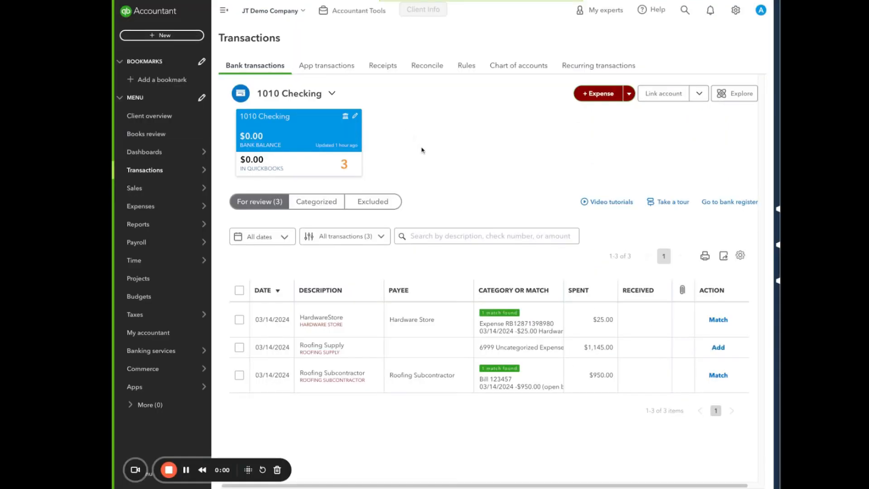